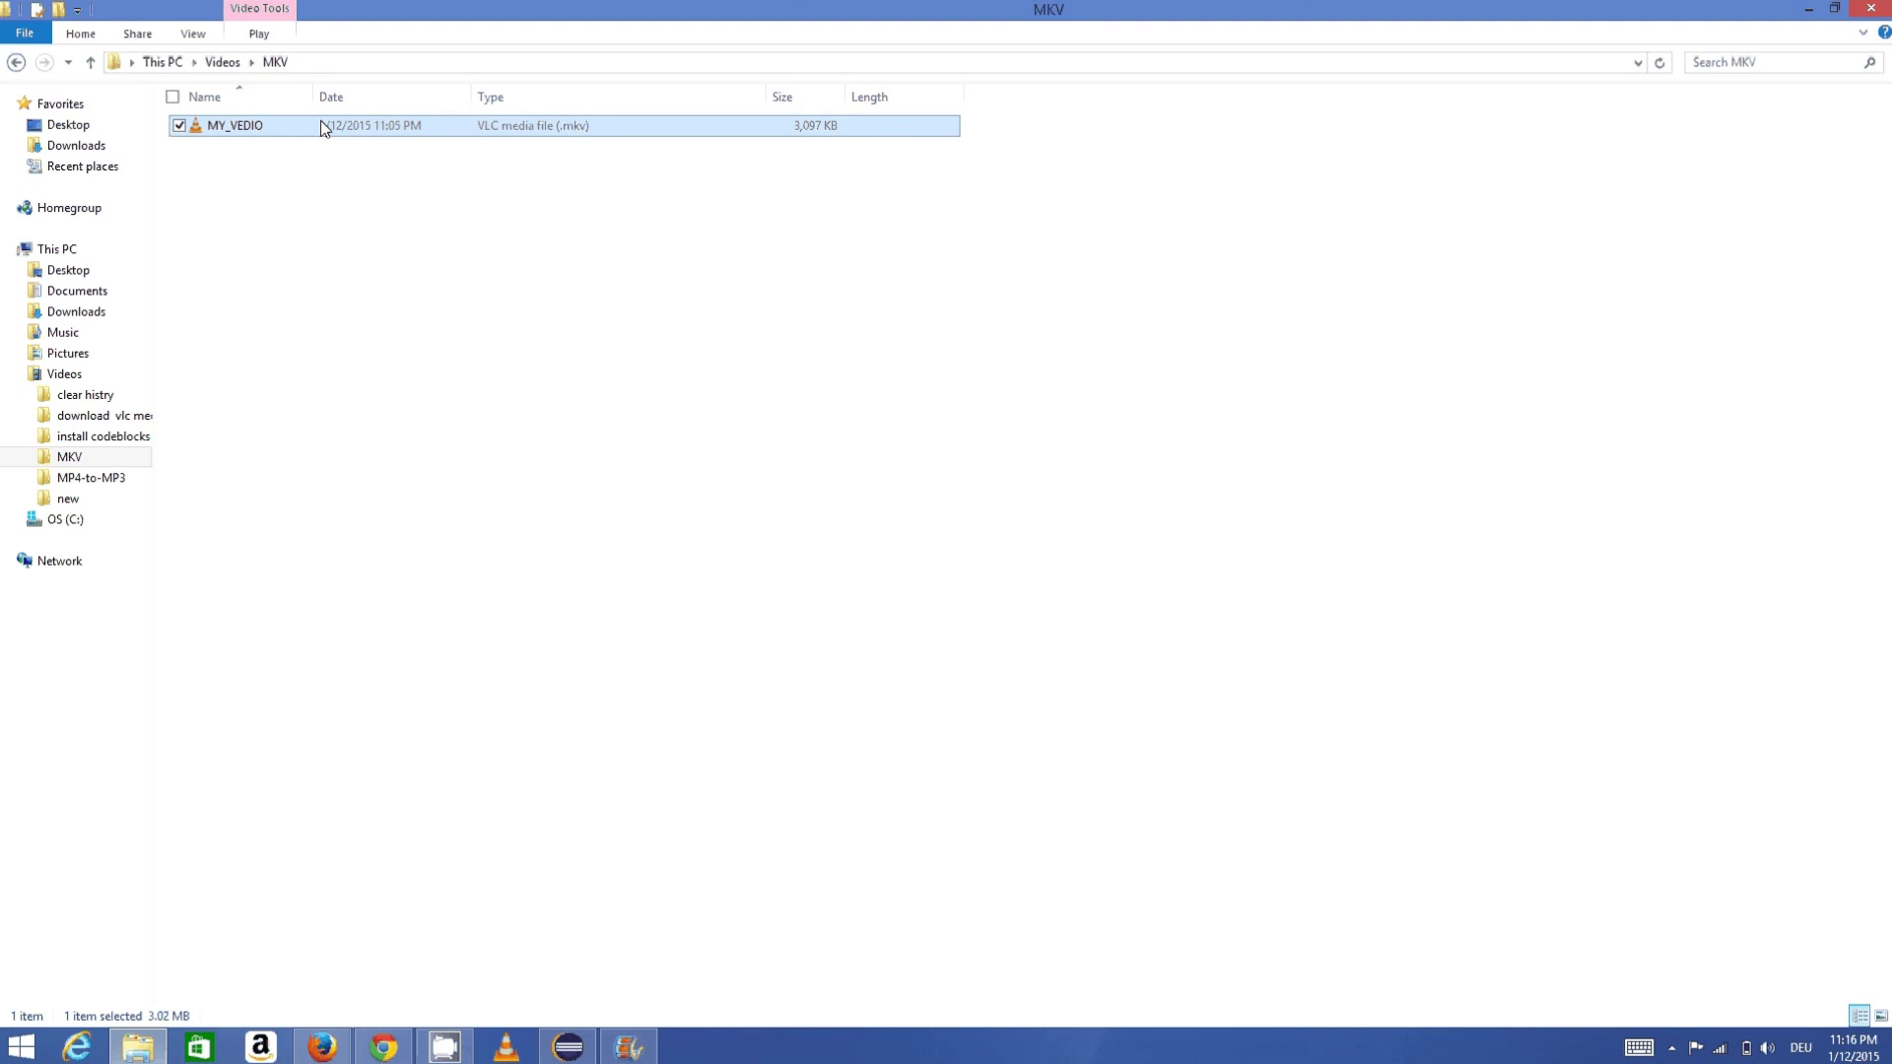
Step: Check MY_VEDIO's file type in its Properties, then launch VLC media player from the taskbar
right_click(542, 131)
key("r")
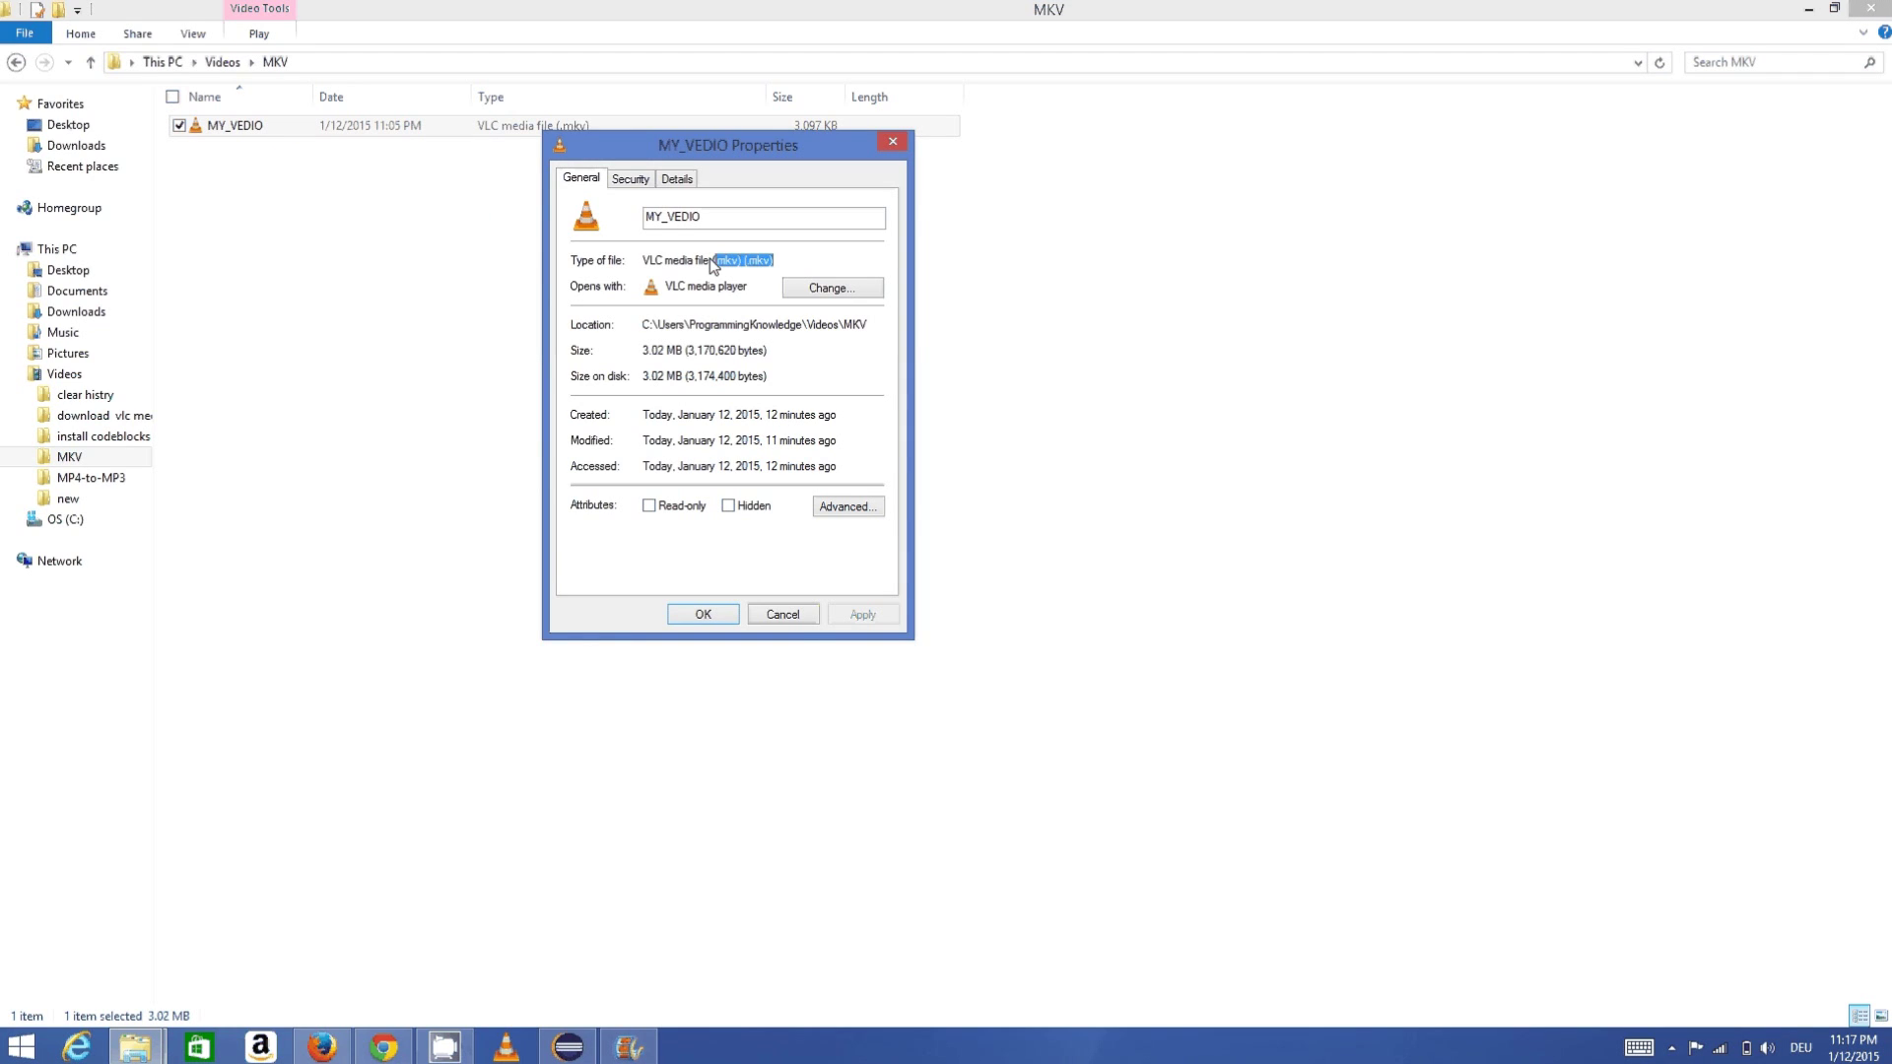
left_click_drag(709, 258, 707, 259)
key("Escape")
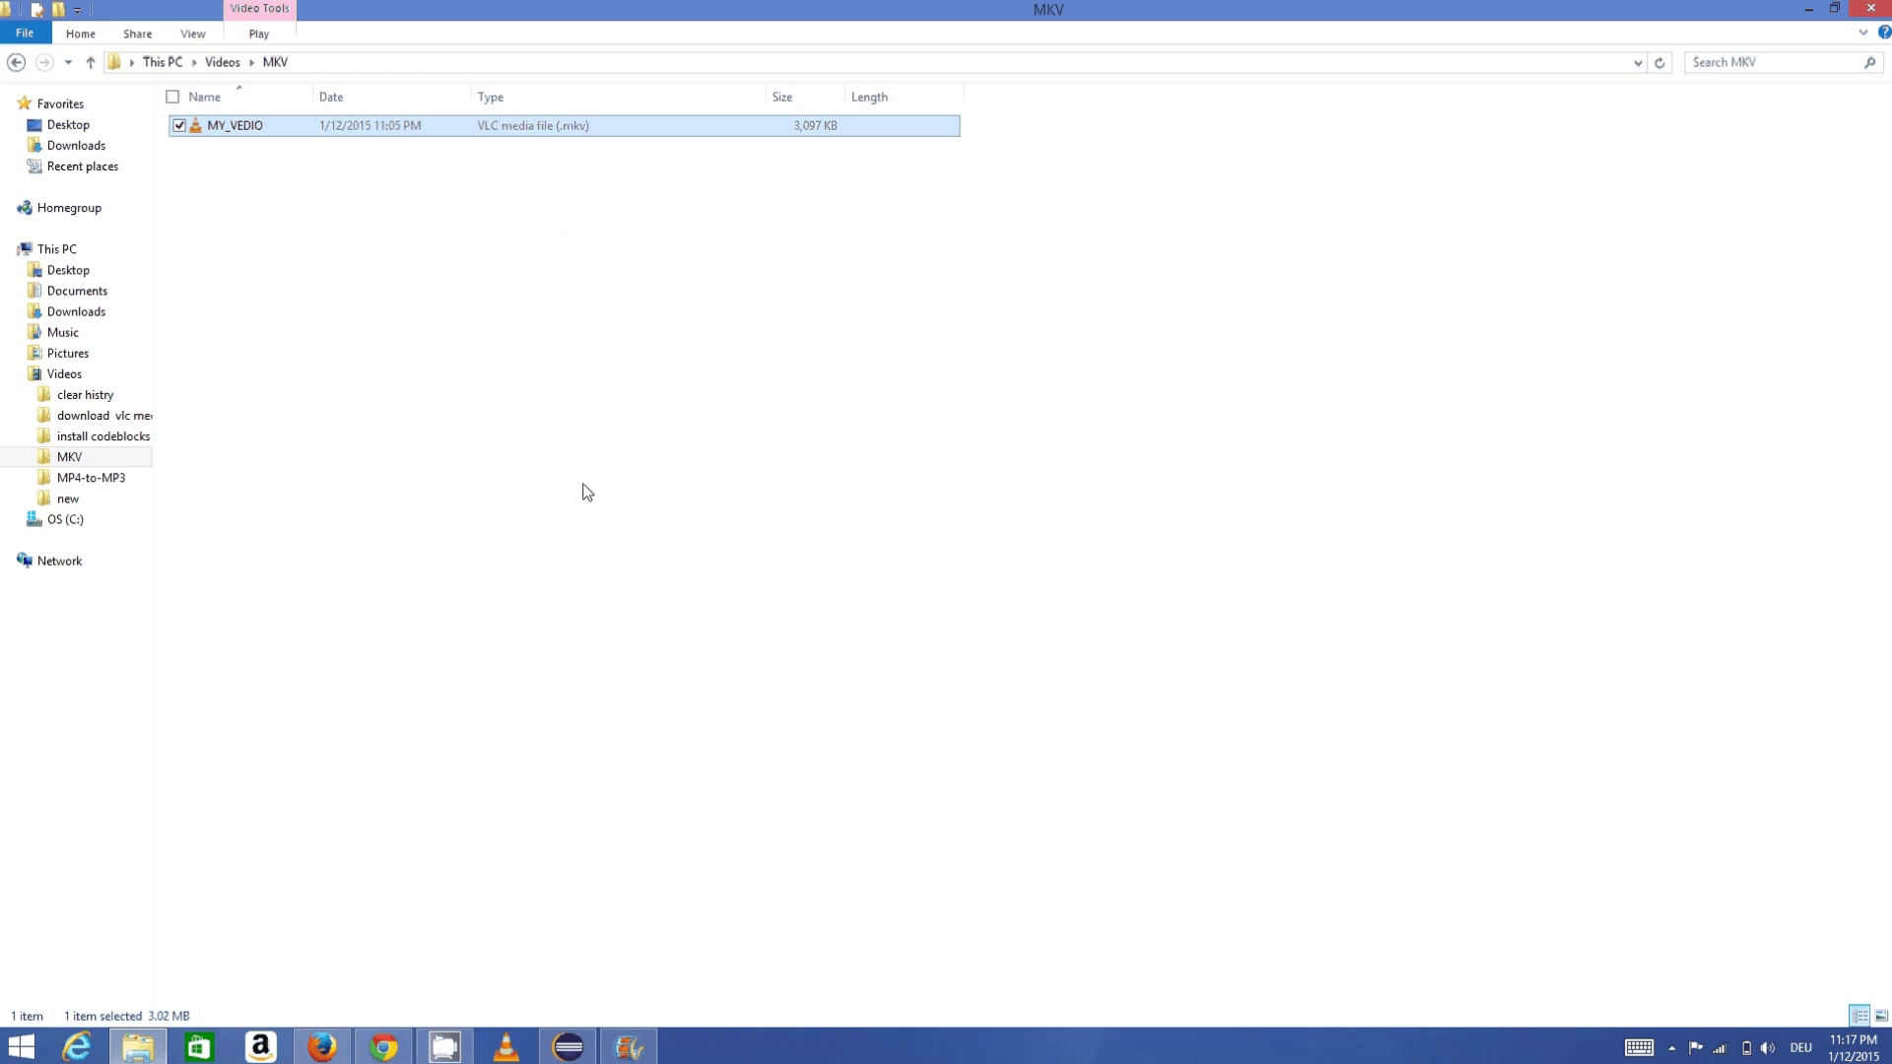
left_click(506, 1050)
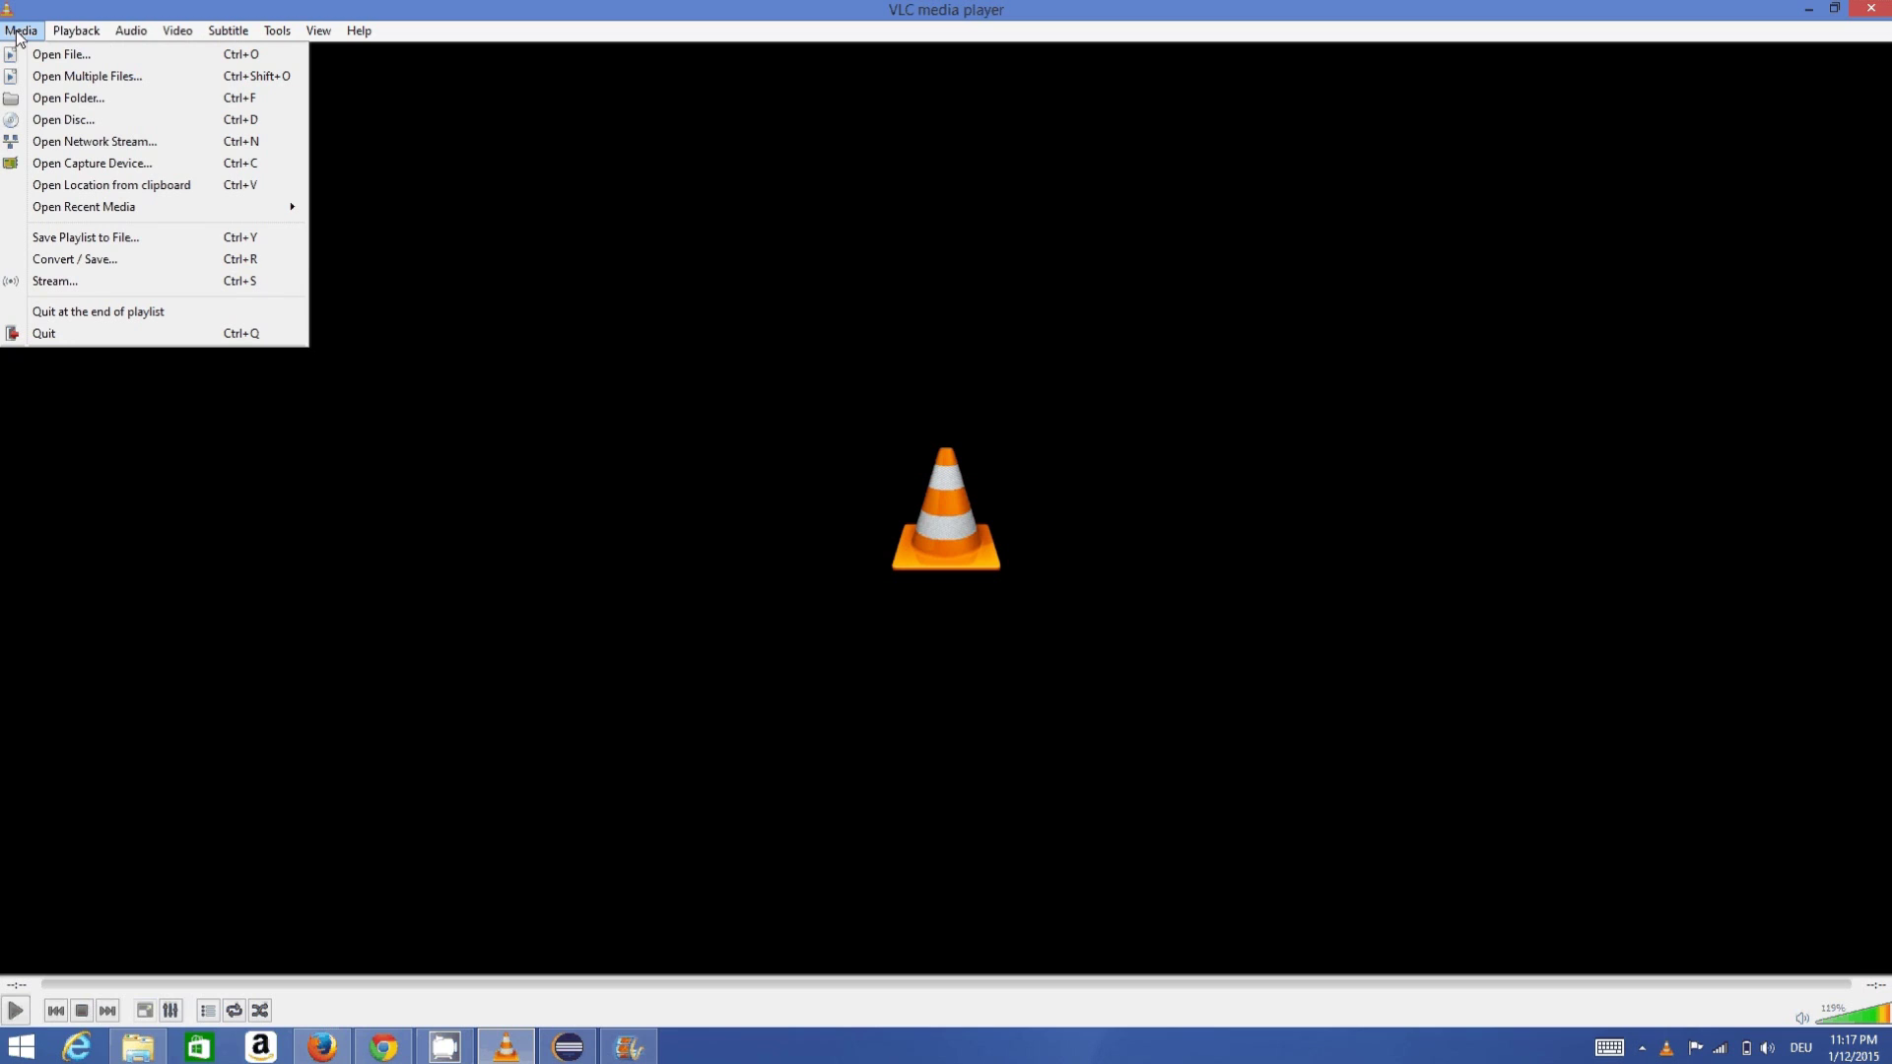
Step: Choose Media > Convert / Save... to bring up the Open Media dialog
left_click(95, 264)
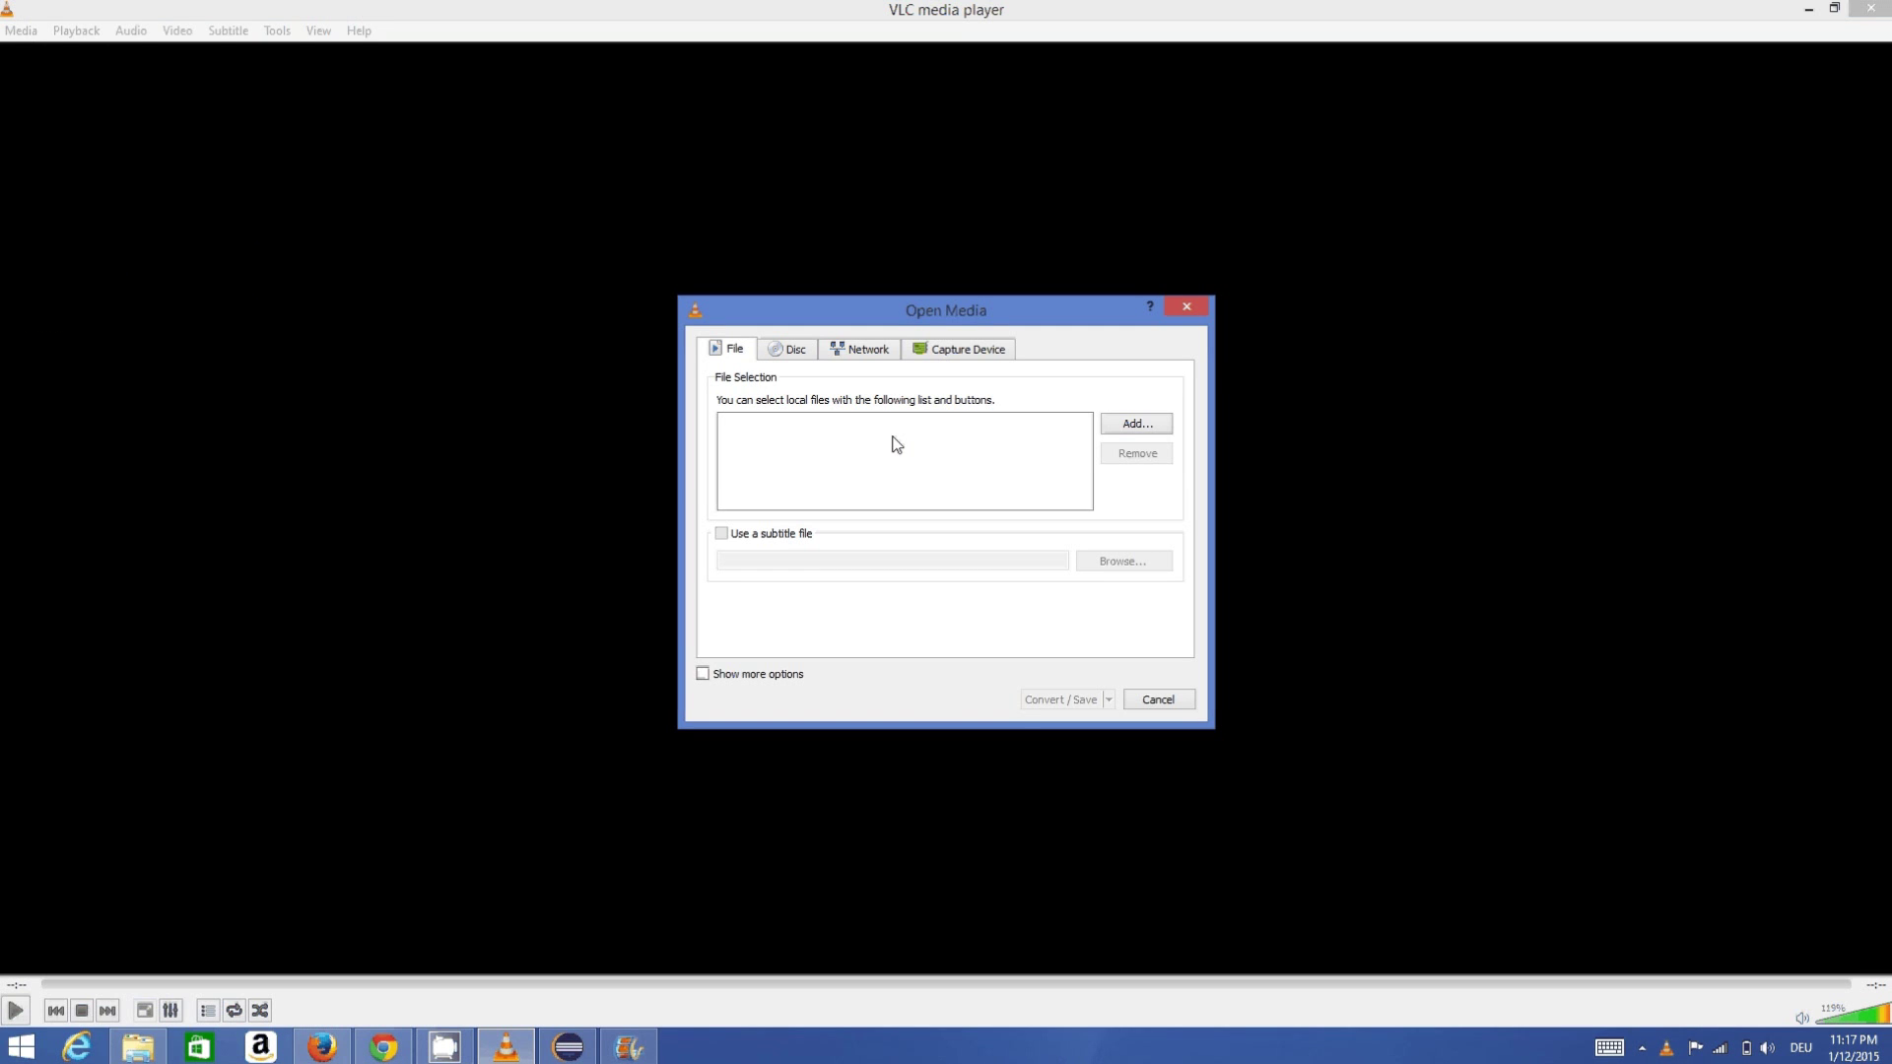
Step: Add MY_VEDIO.mkv from the MKV folder as the source and continue to the Convert dialog
left_click(1143, 429)
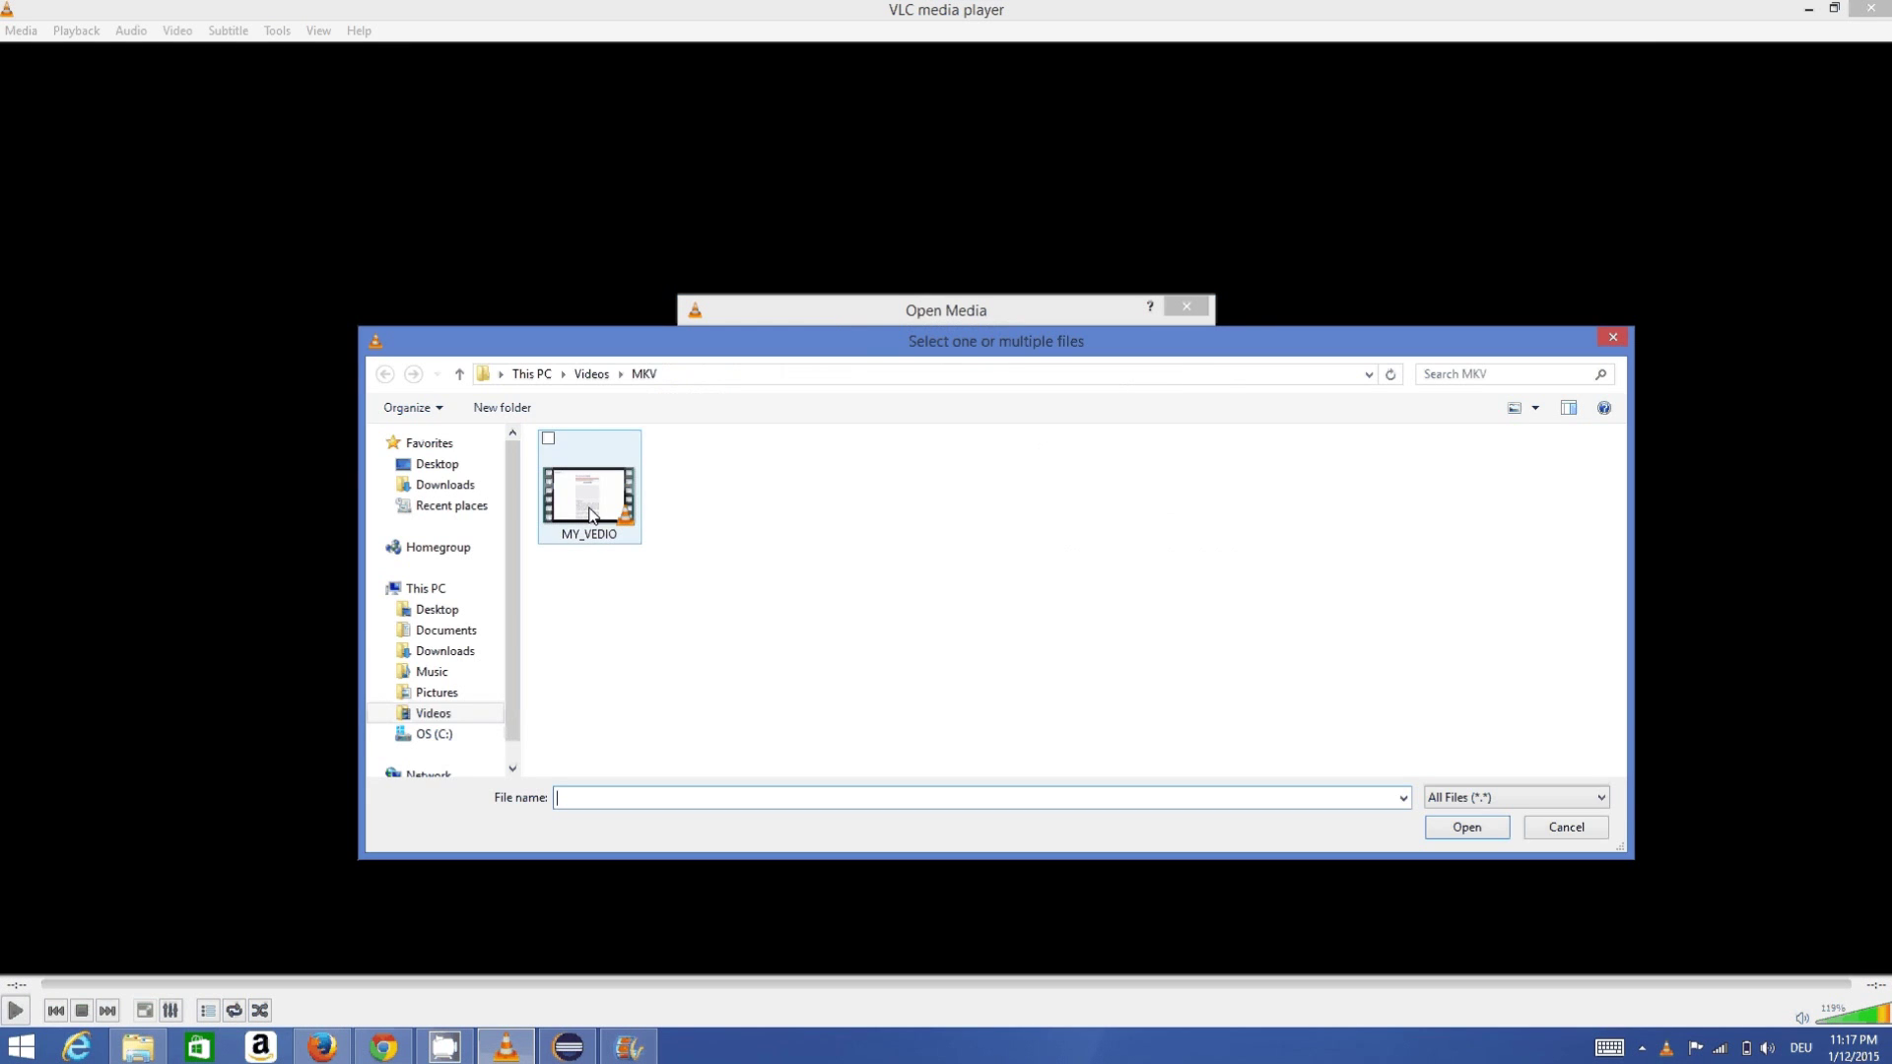
left_click(592, 514)
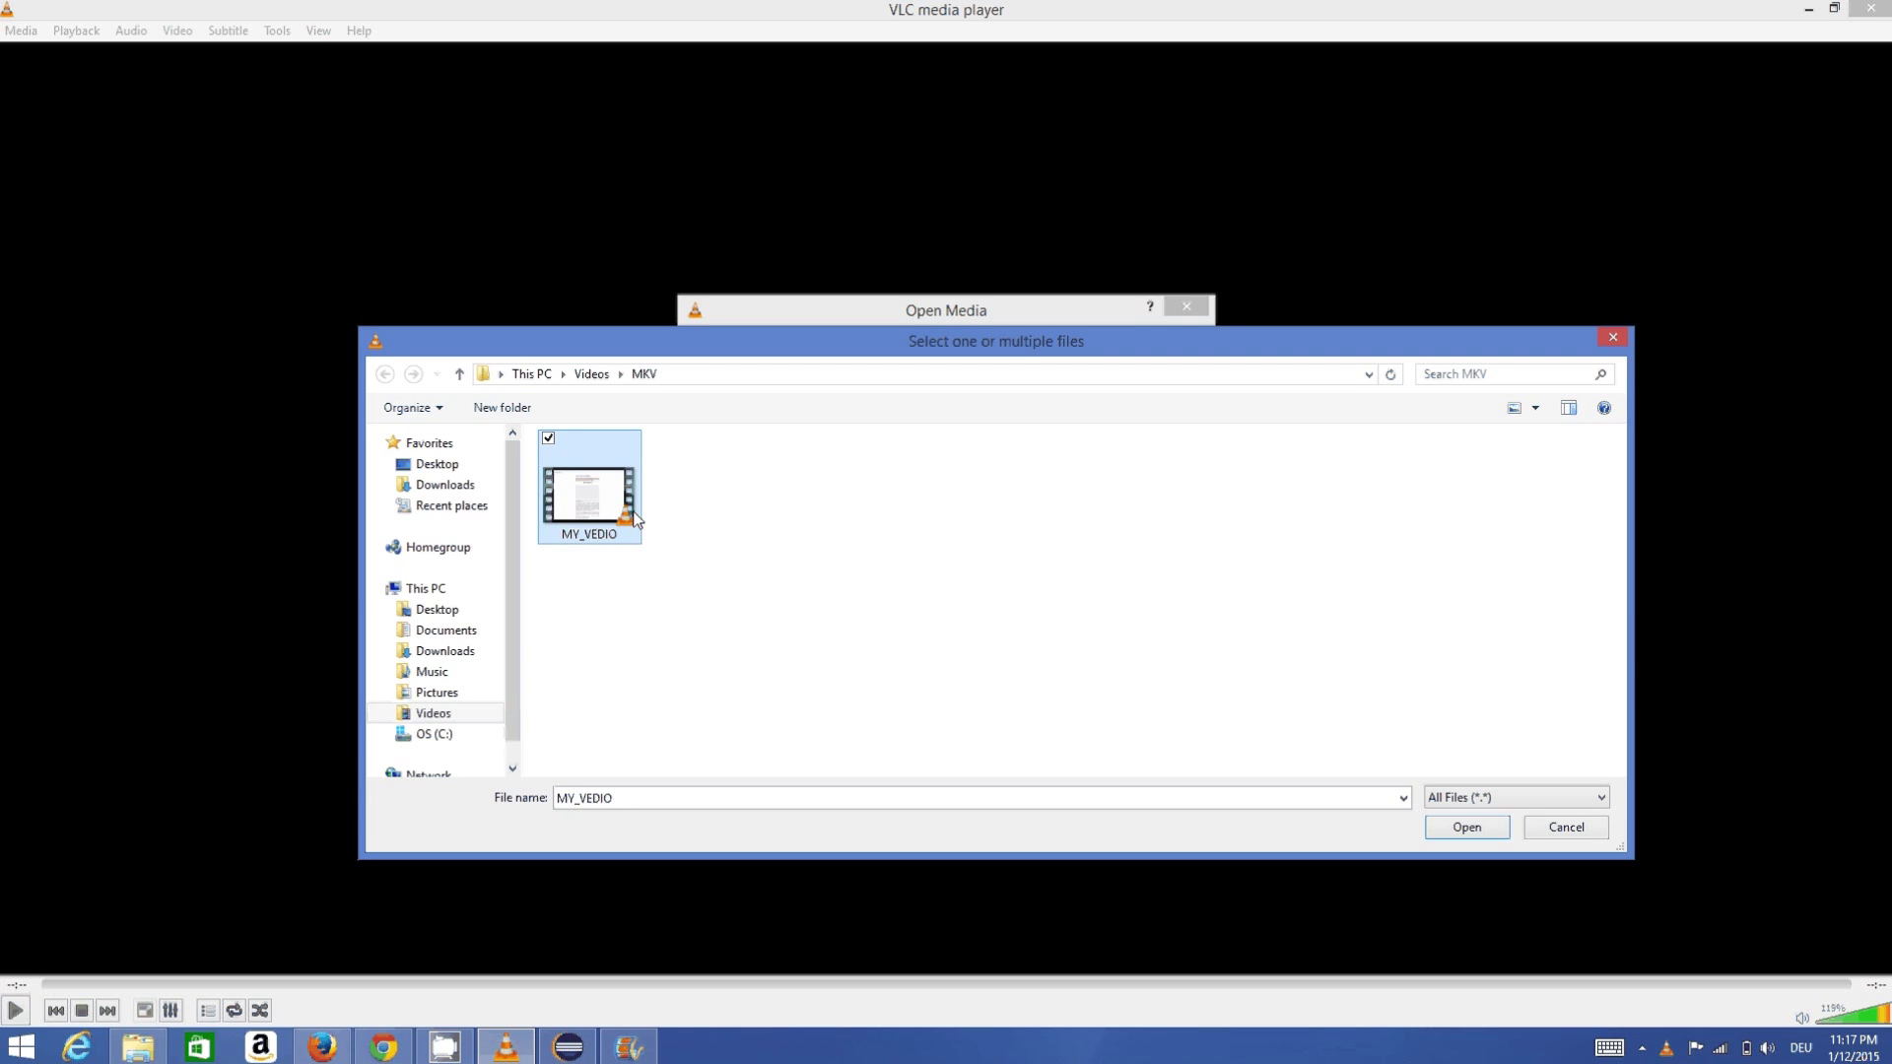
left_click(1490, 826)
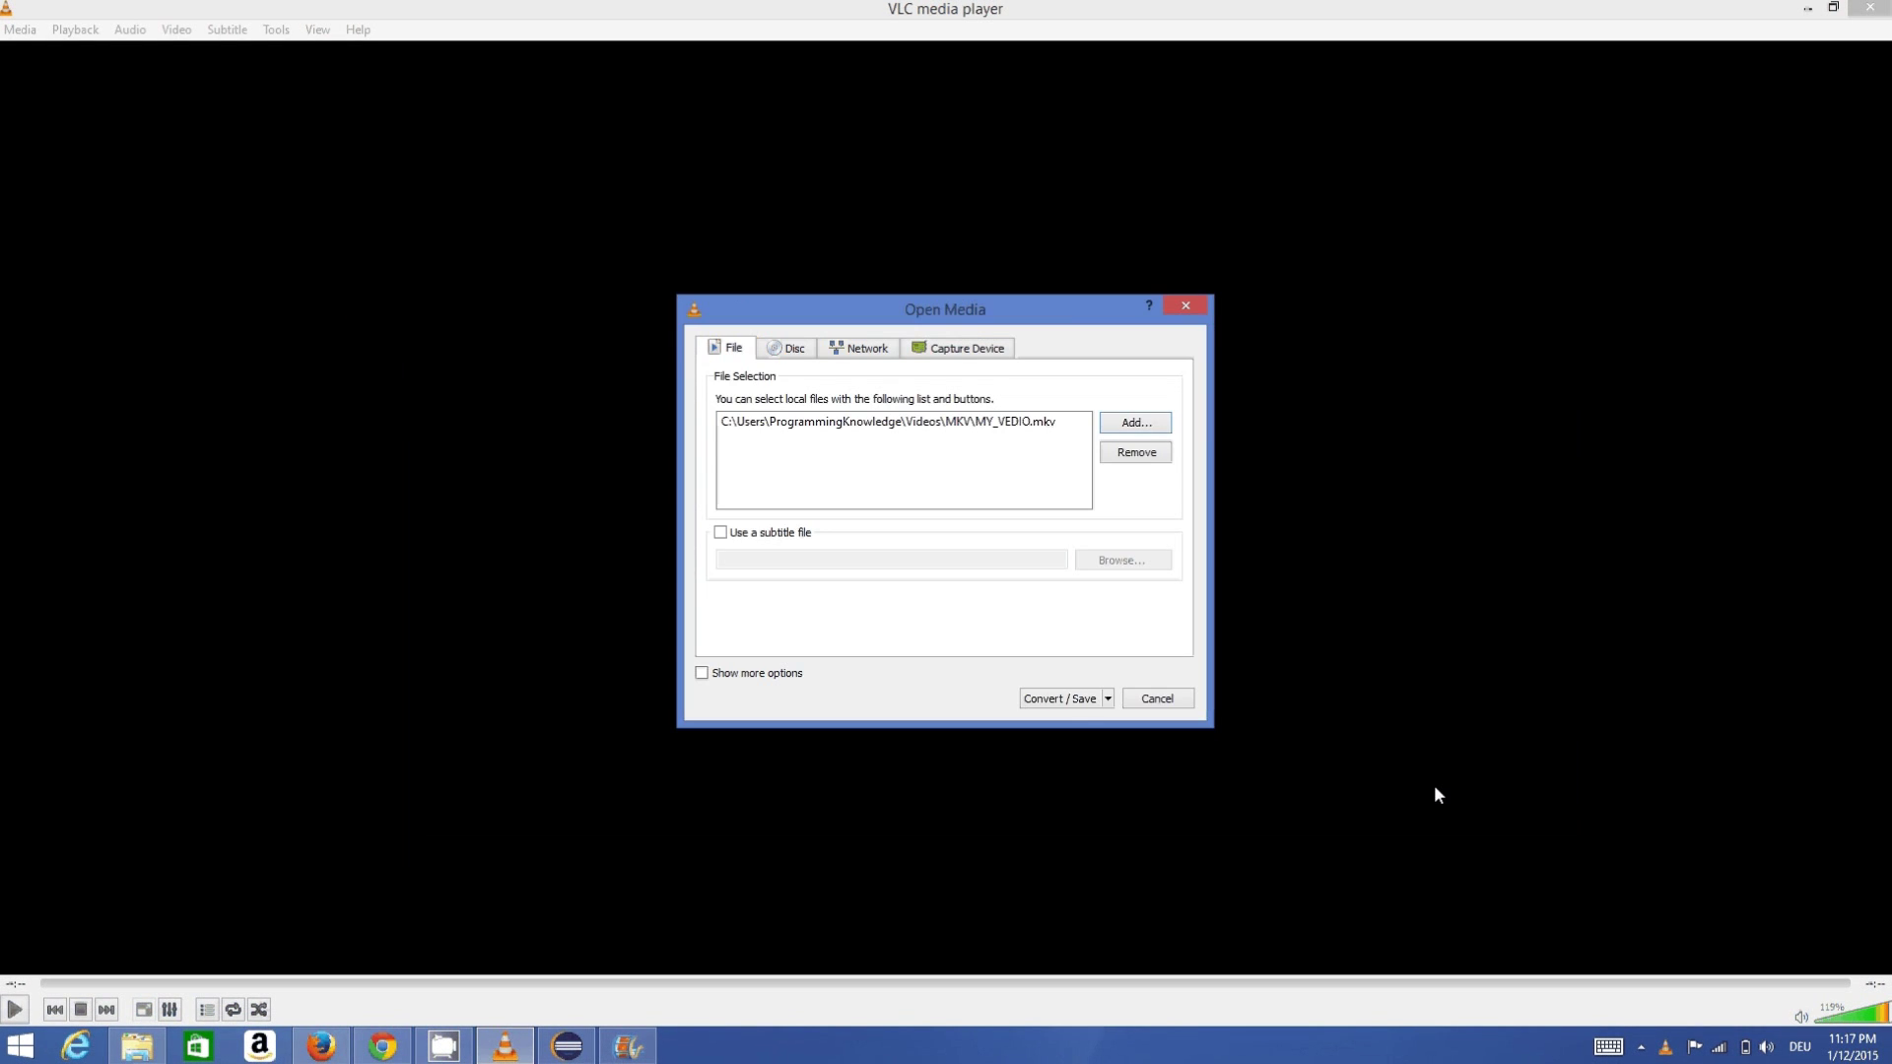
left_click(1068, 699)
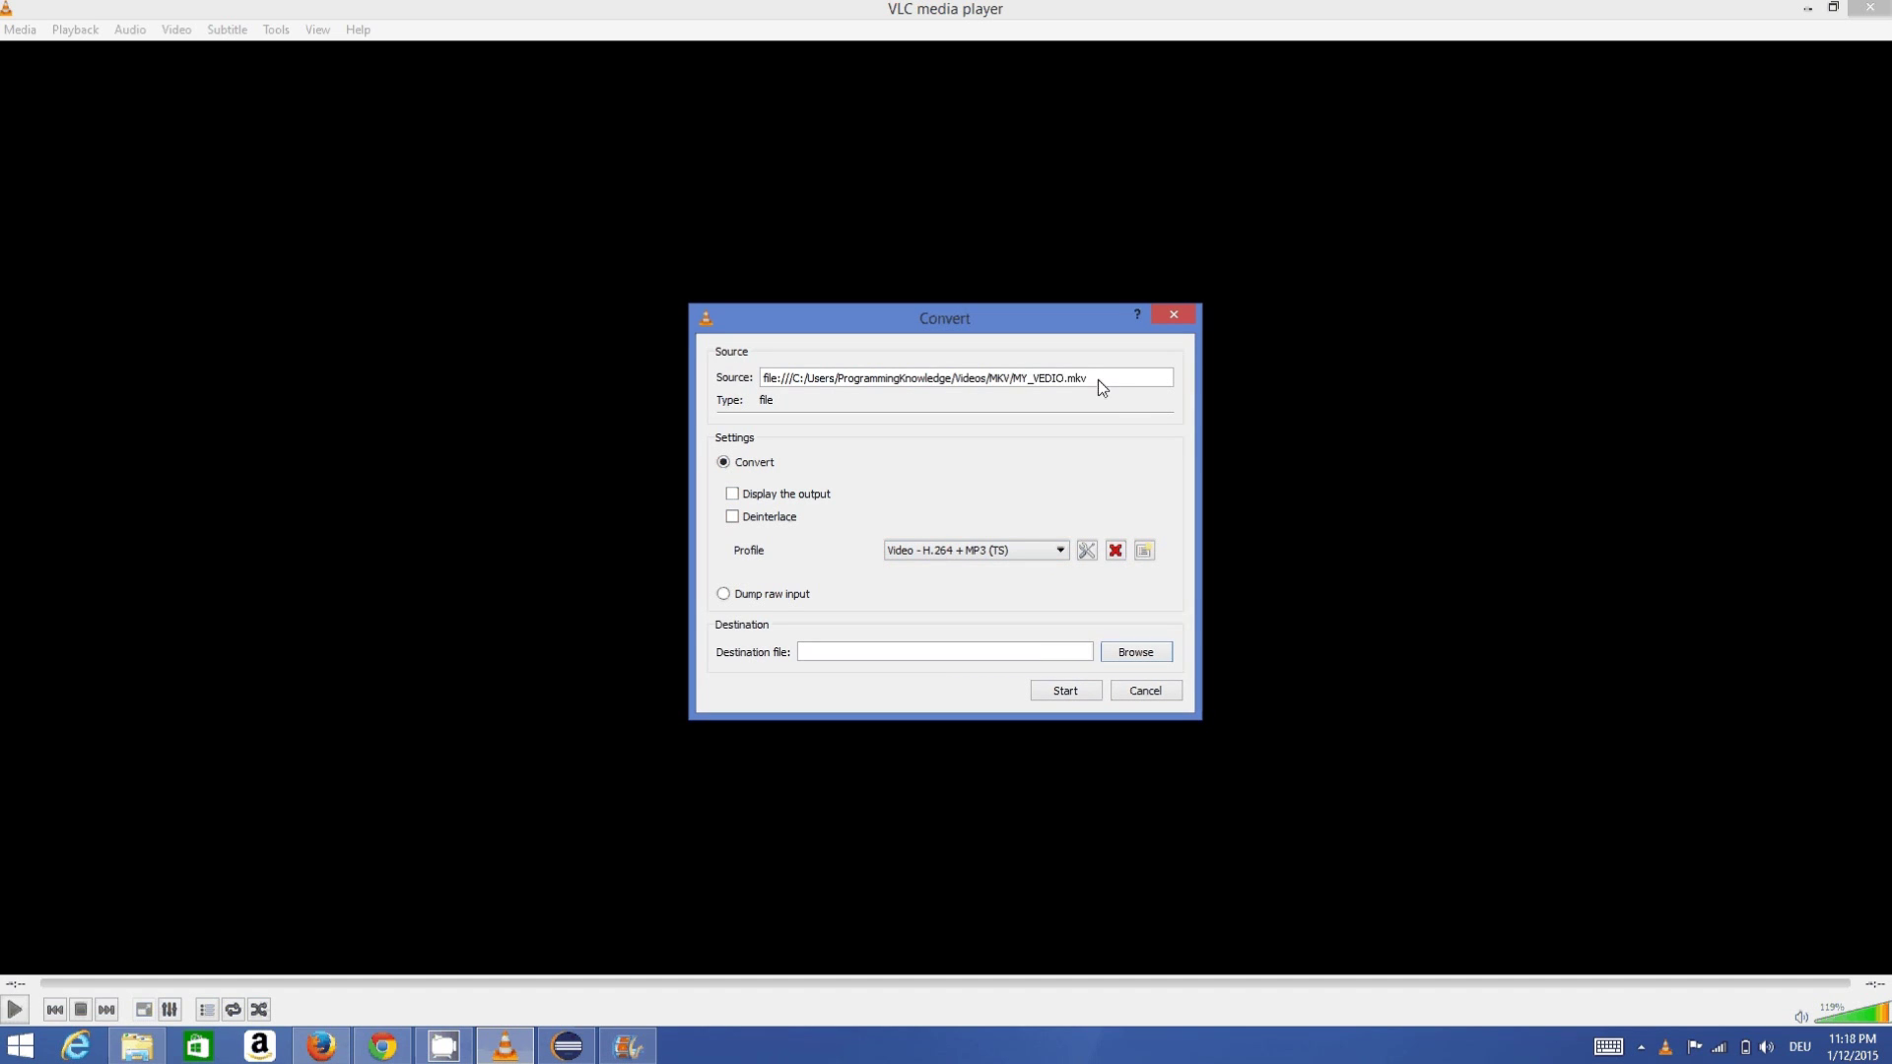
Step: Select the Video for MPEG4 1080p TV/device profile from the Profile dropdown
left_click_drag(1098, 381, 797, 378)
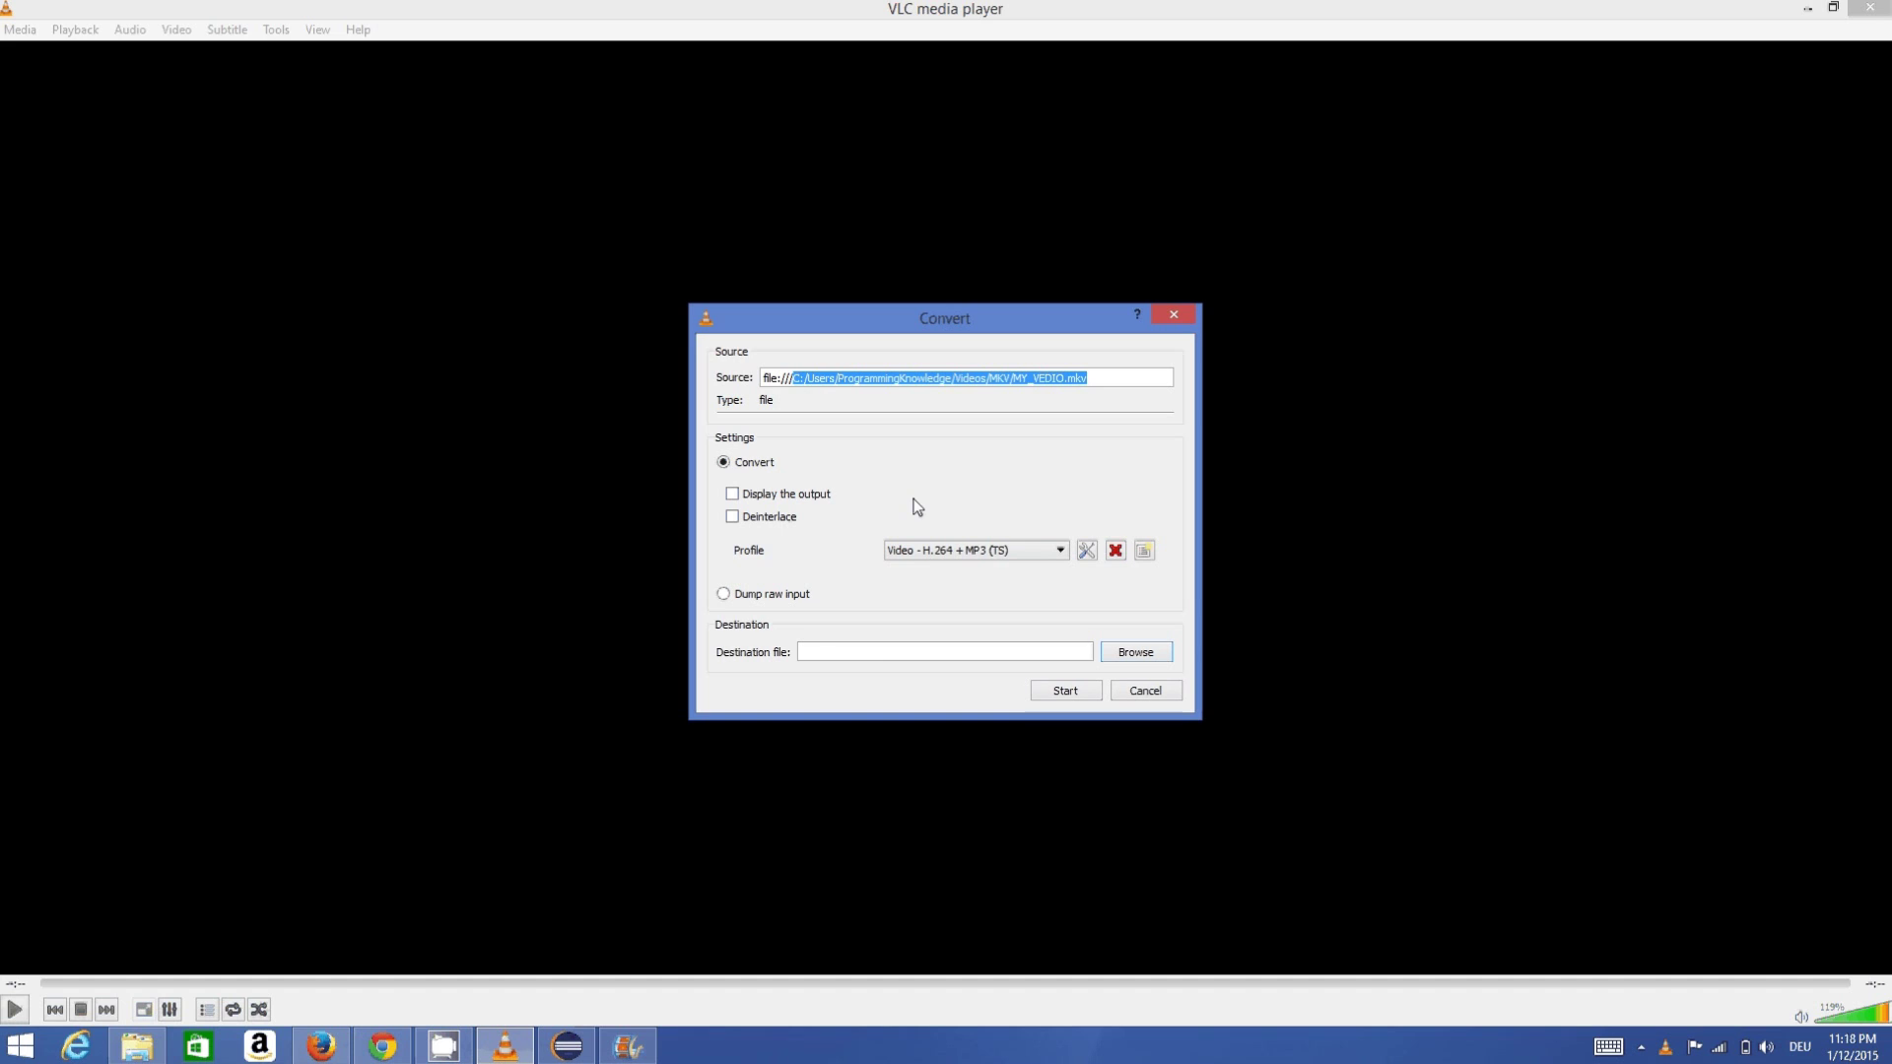
left_click(1060, 550)
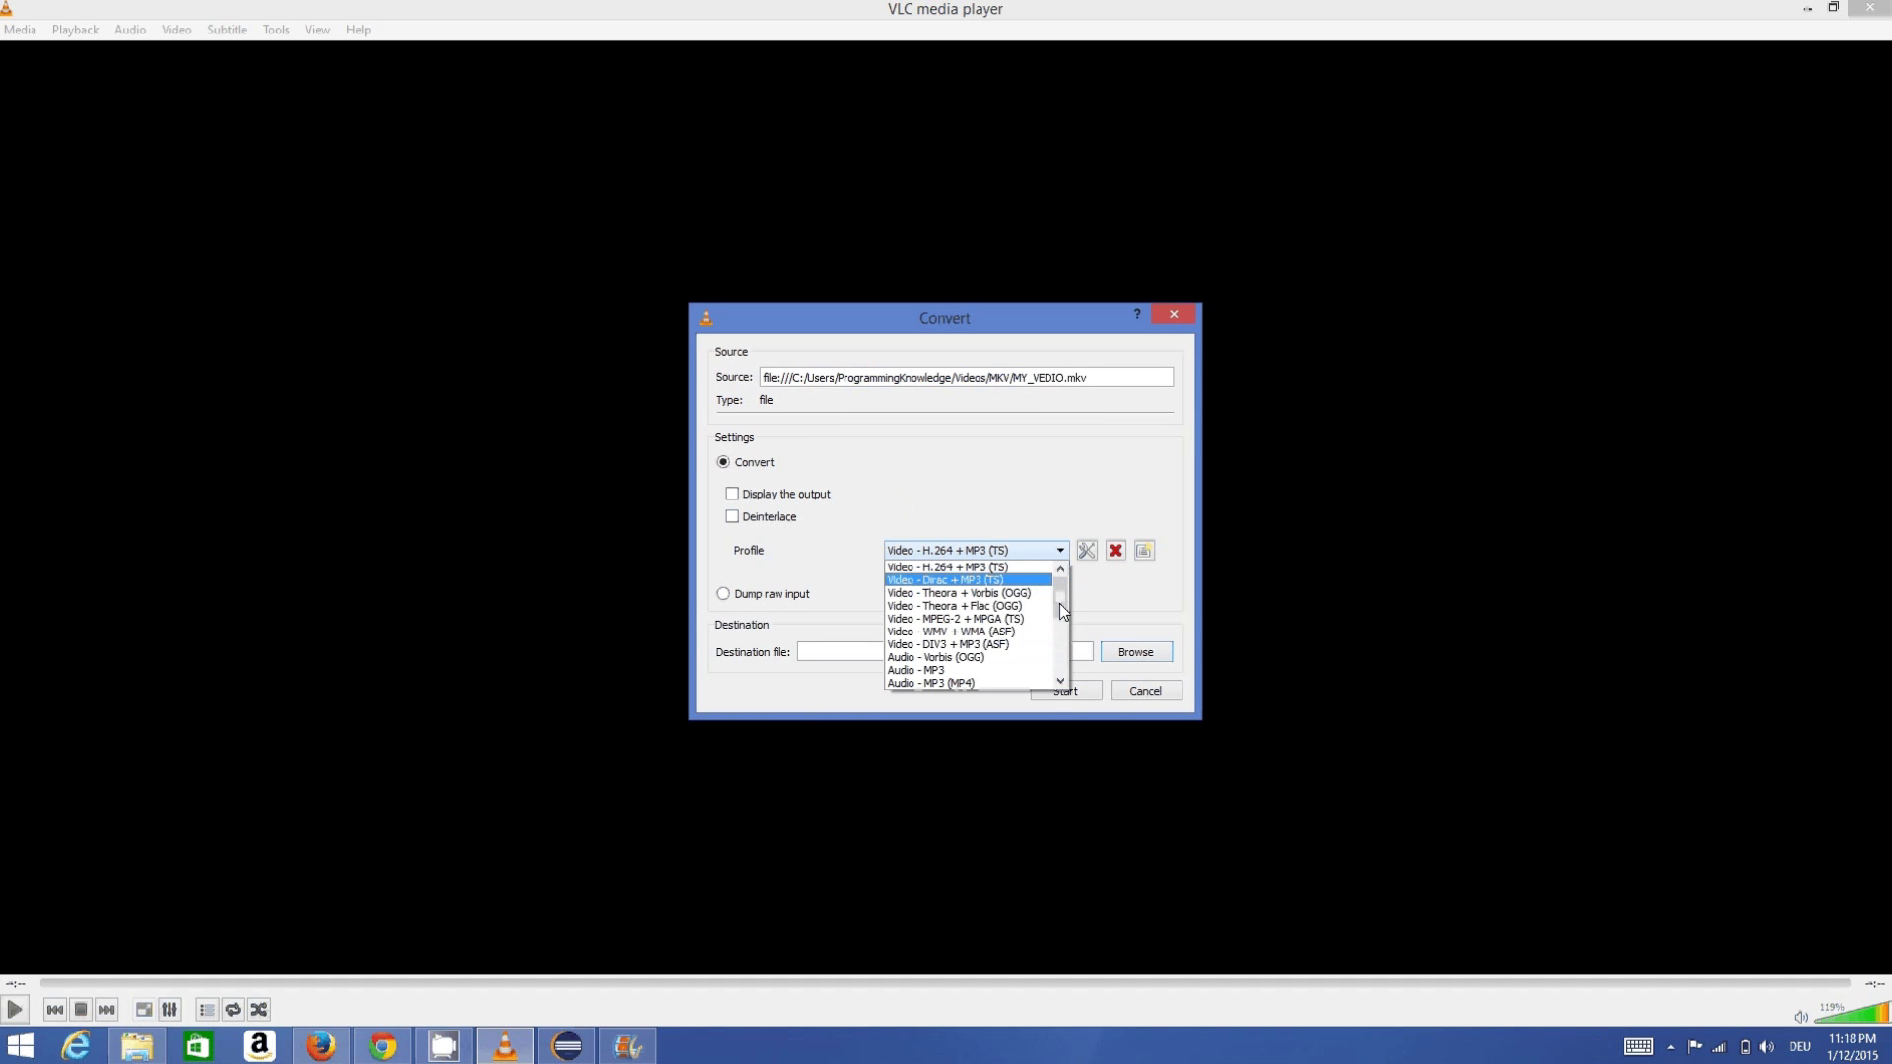
key("Down")
left_click_drag(1058, 599, 1059, 623)
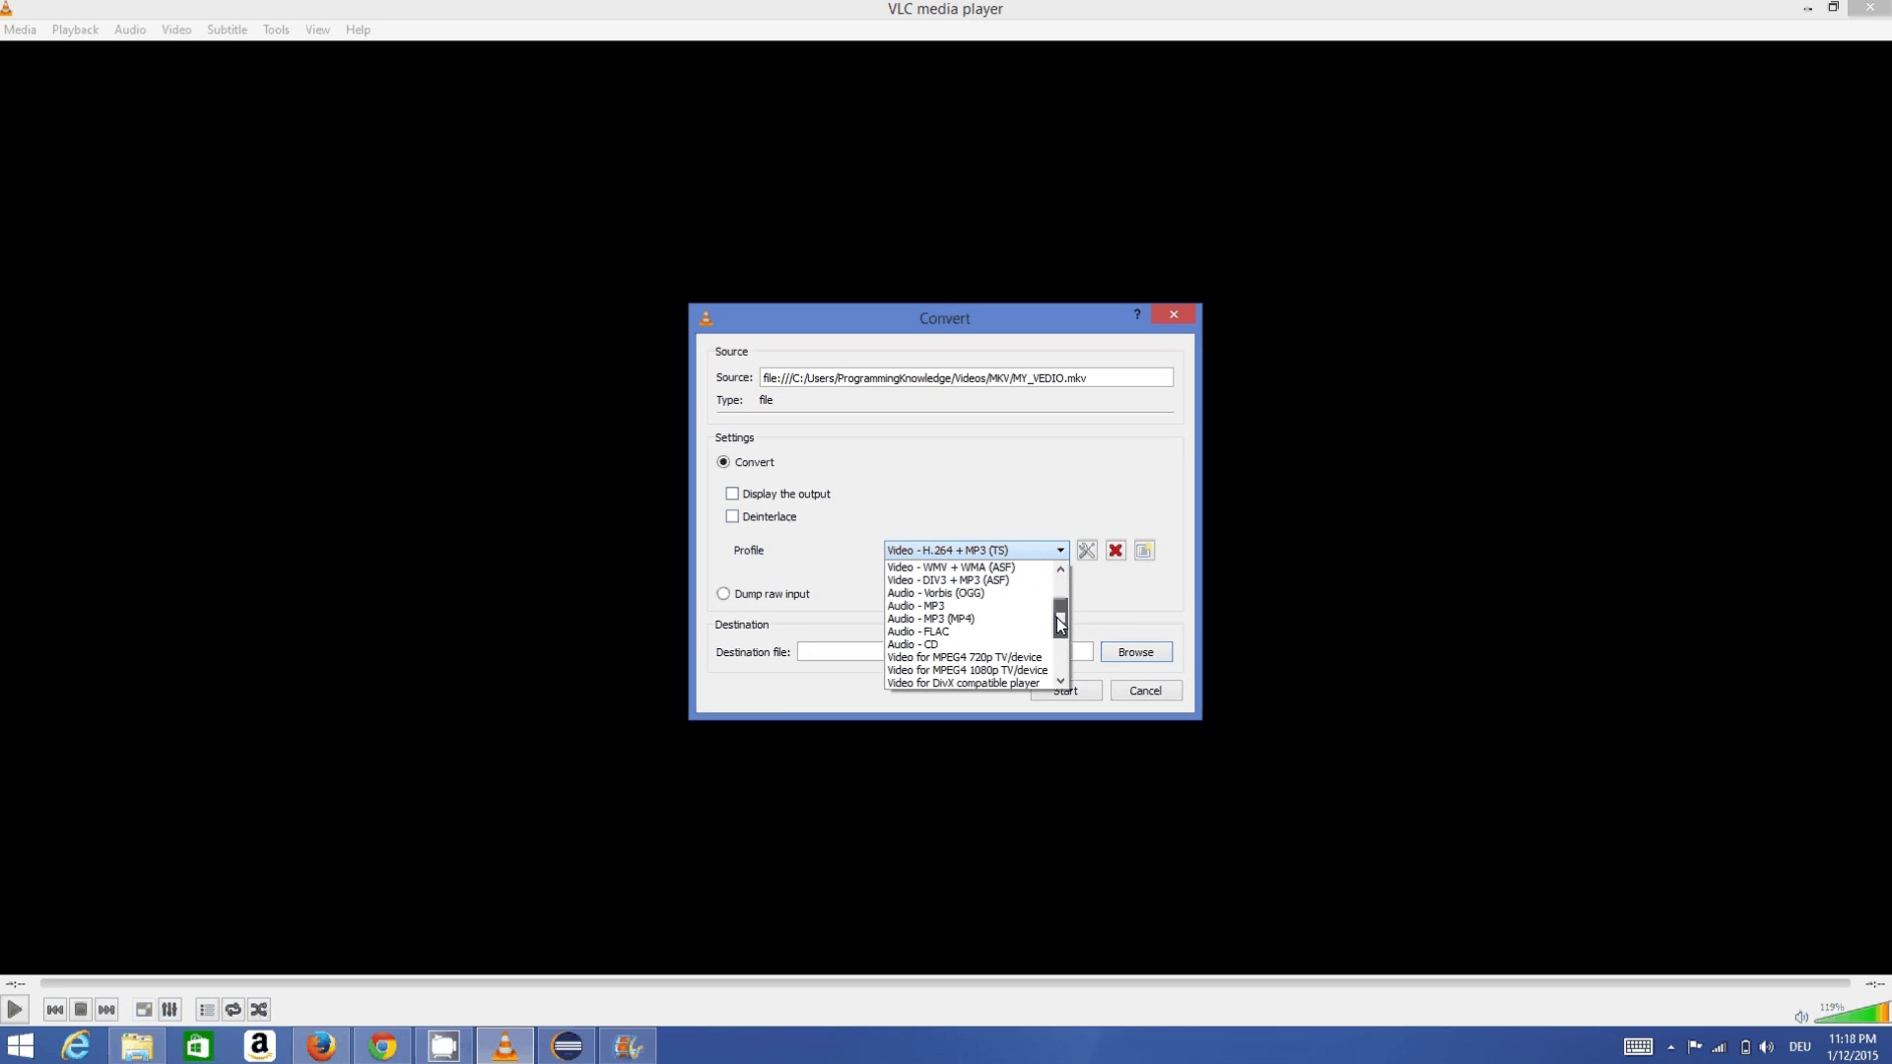
scroll(1051, 601, "up", 1)
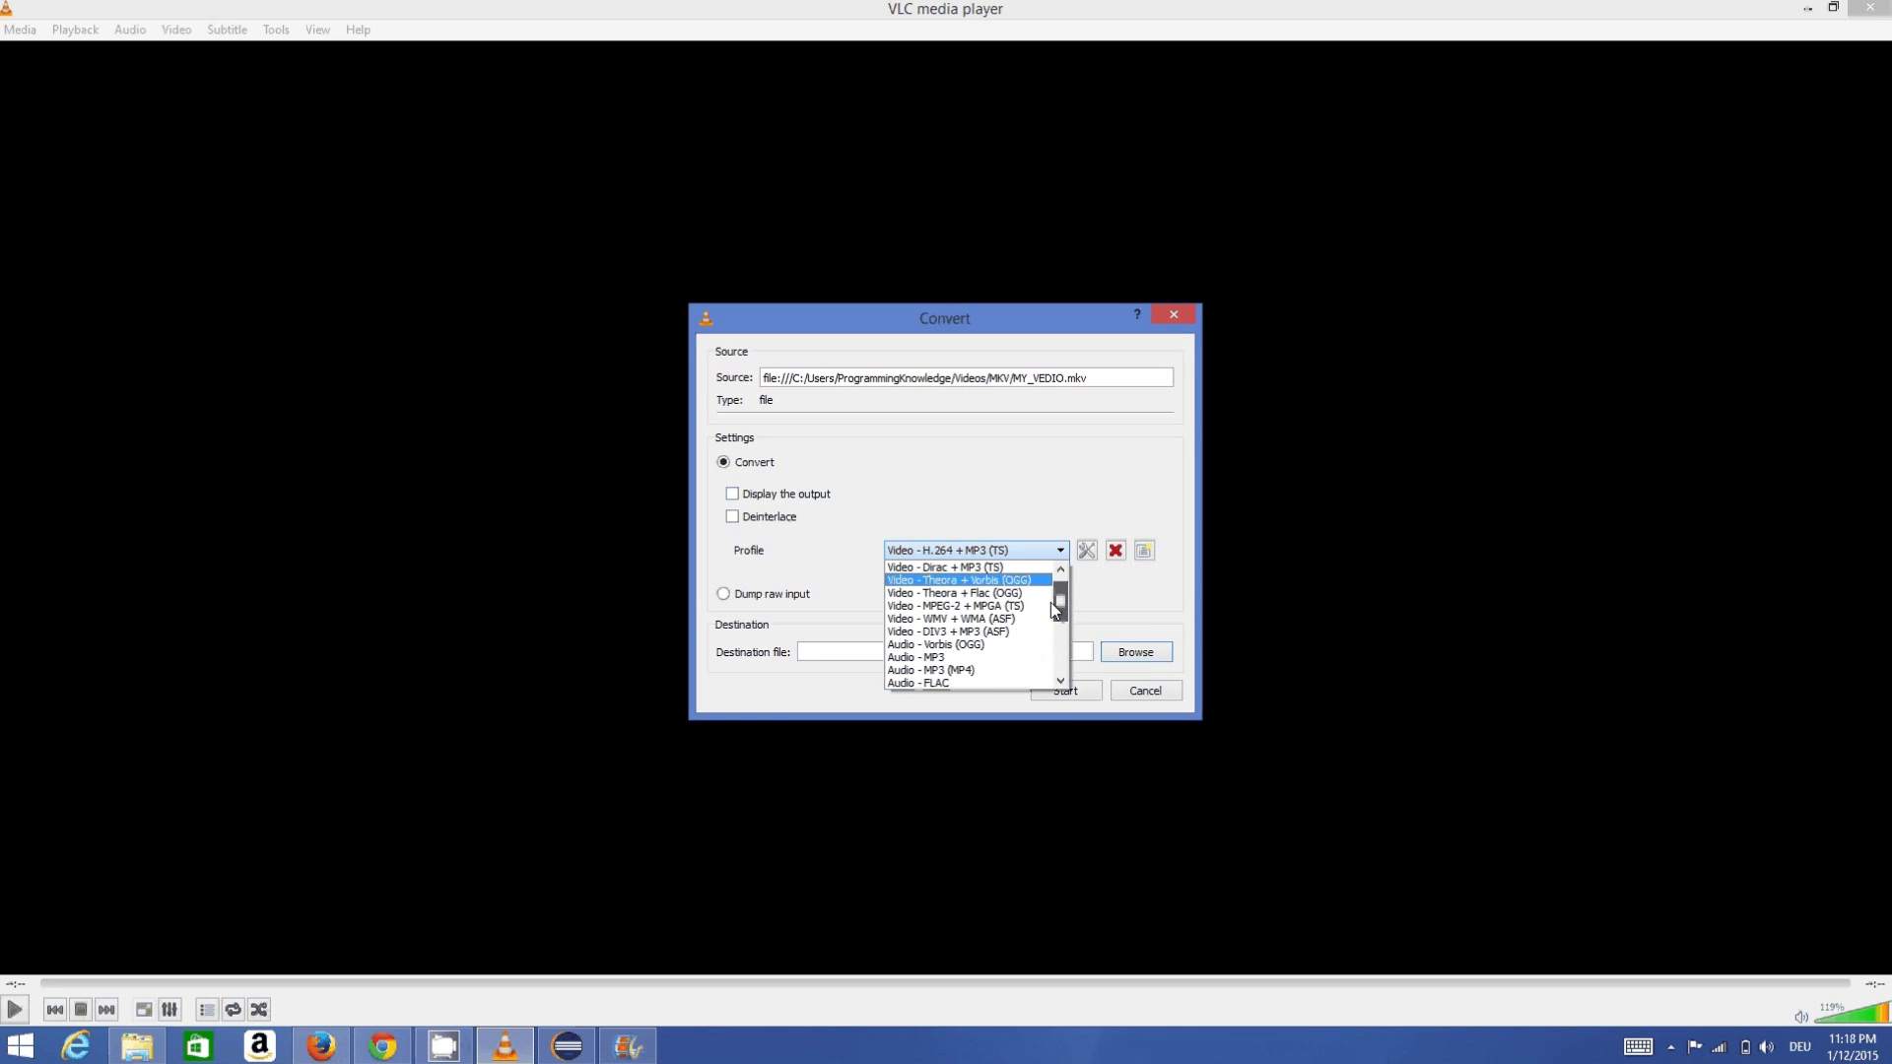
left_click_drag(1060, 605, 1061, 628)
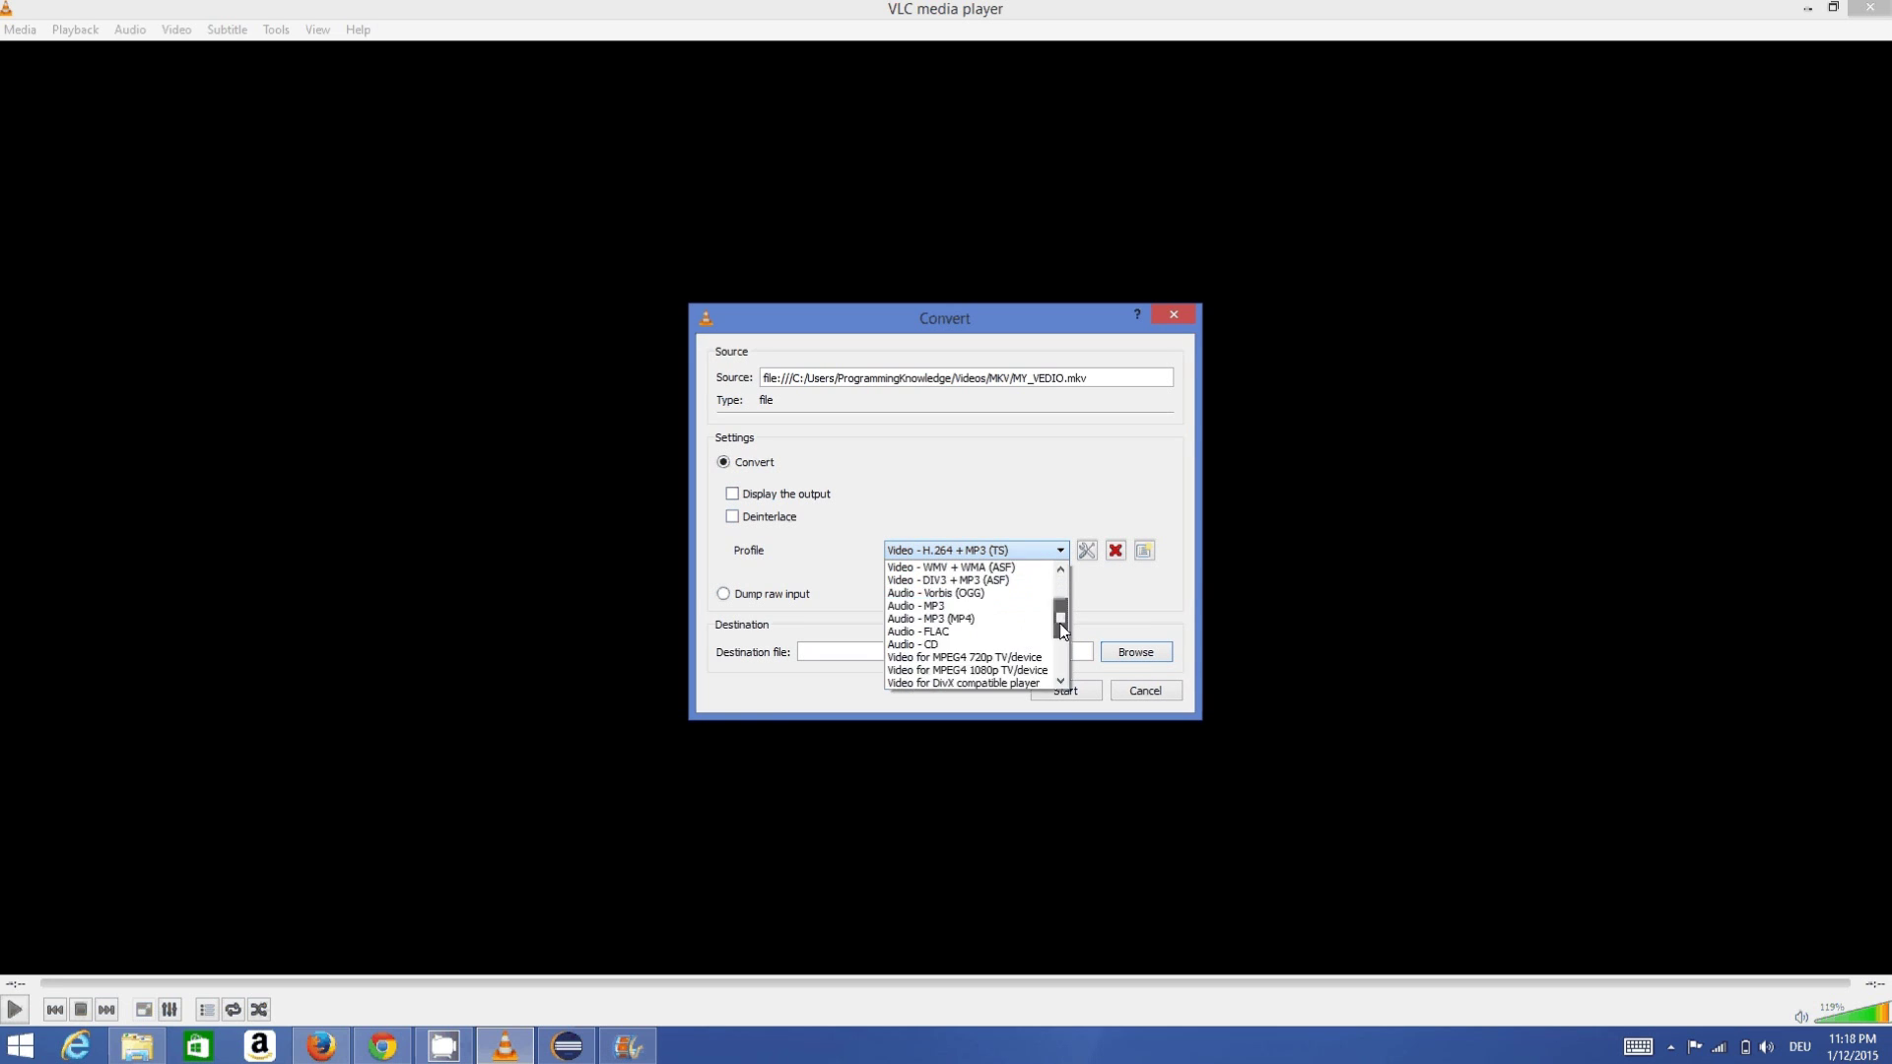
scroll(1061, 630, "down", 1)
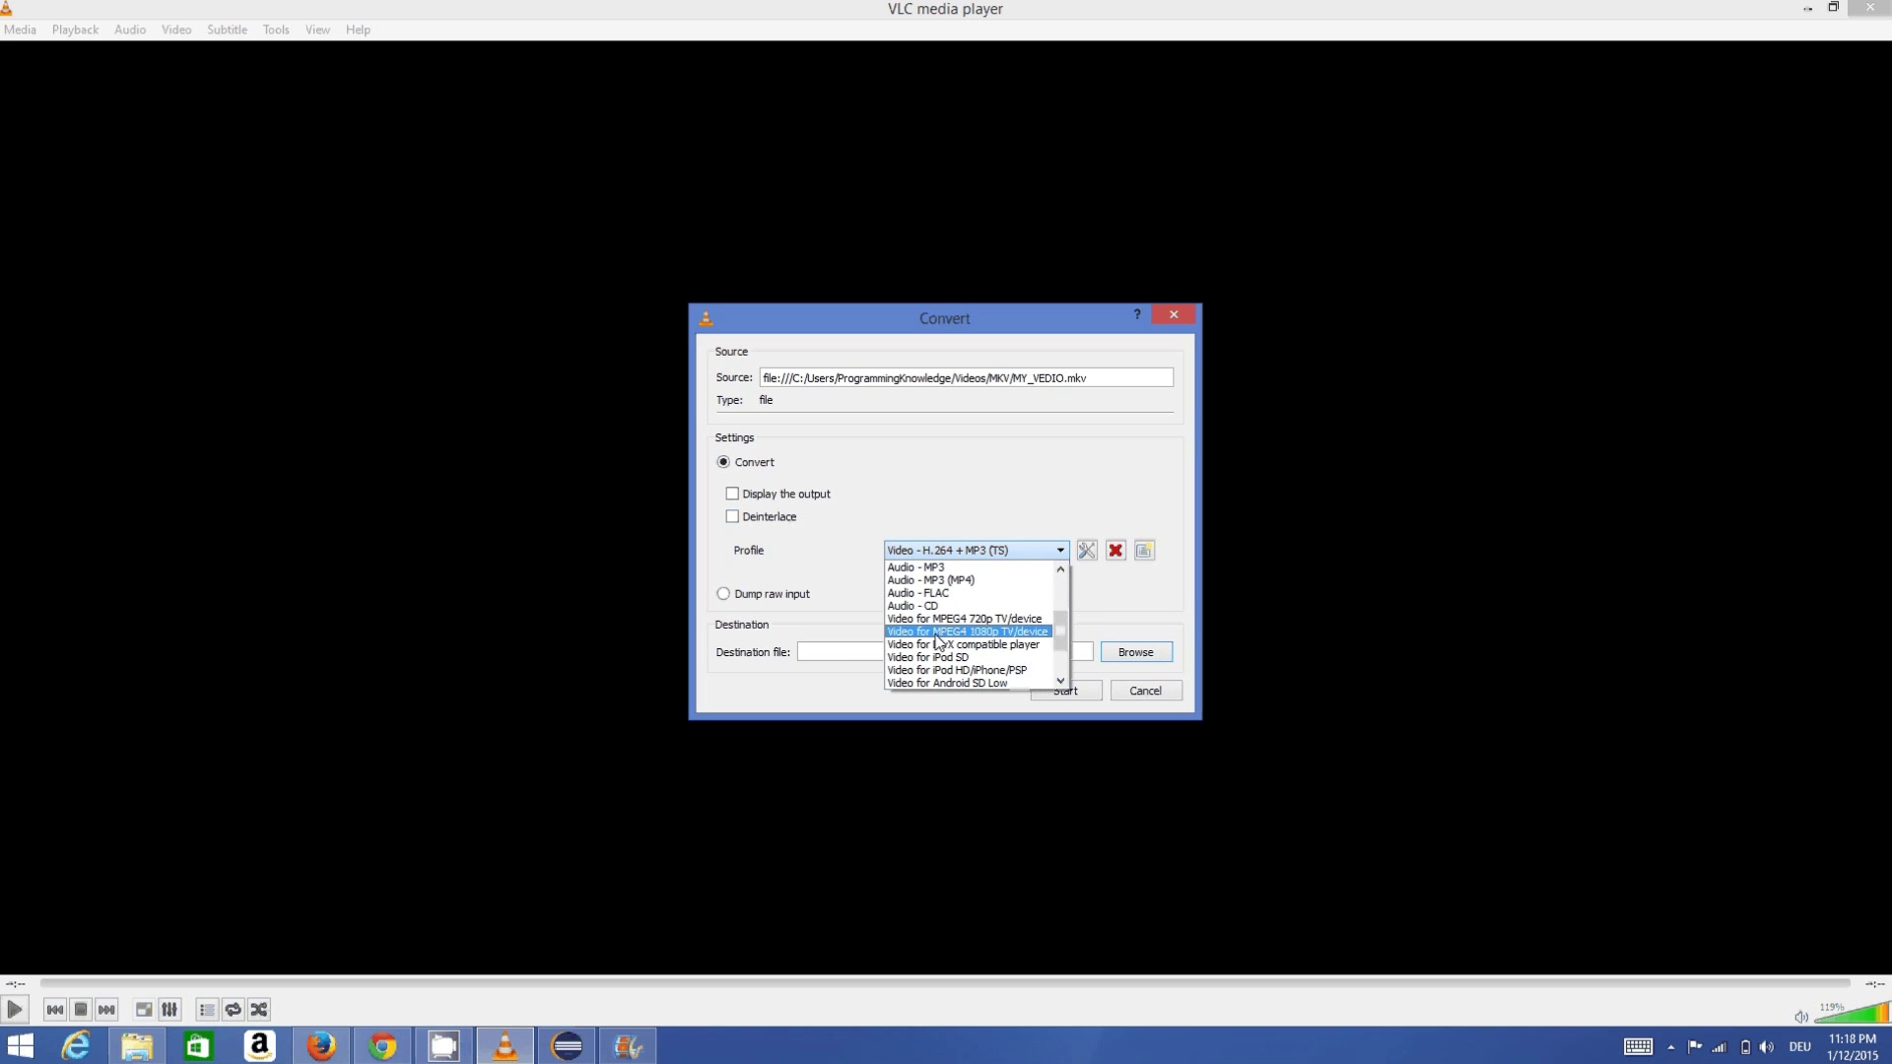
left_click(933, 635)
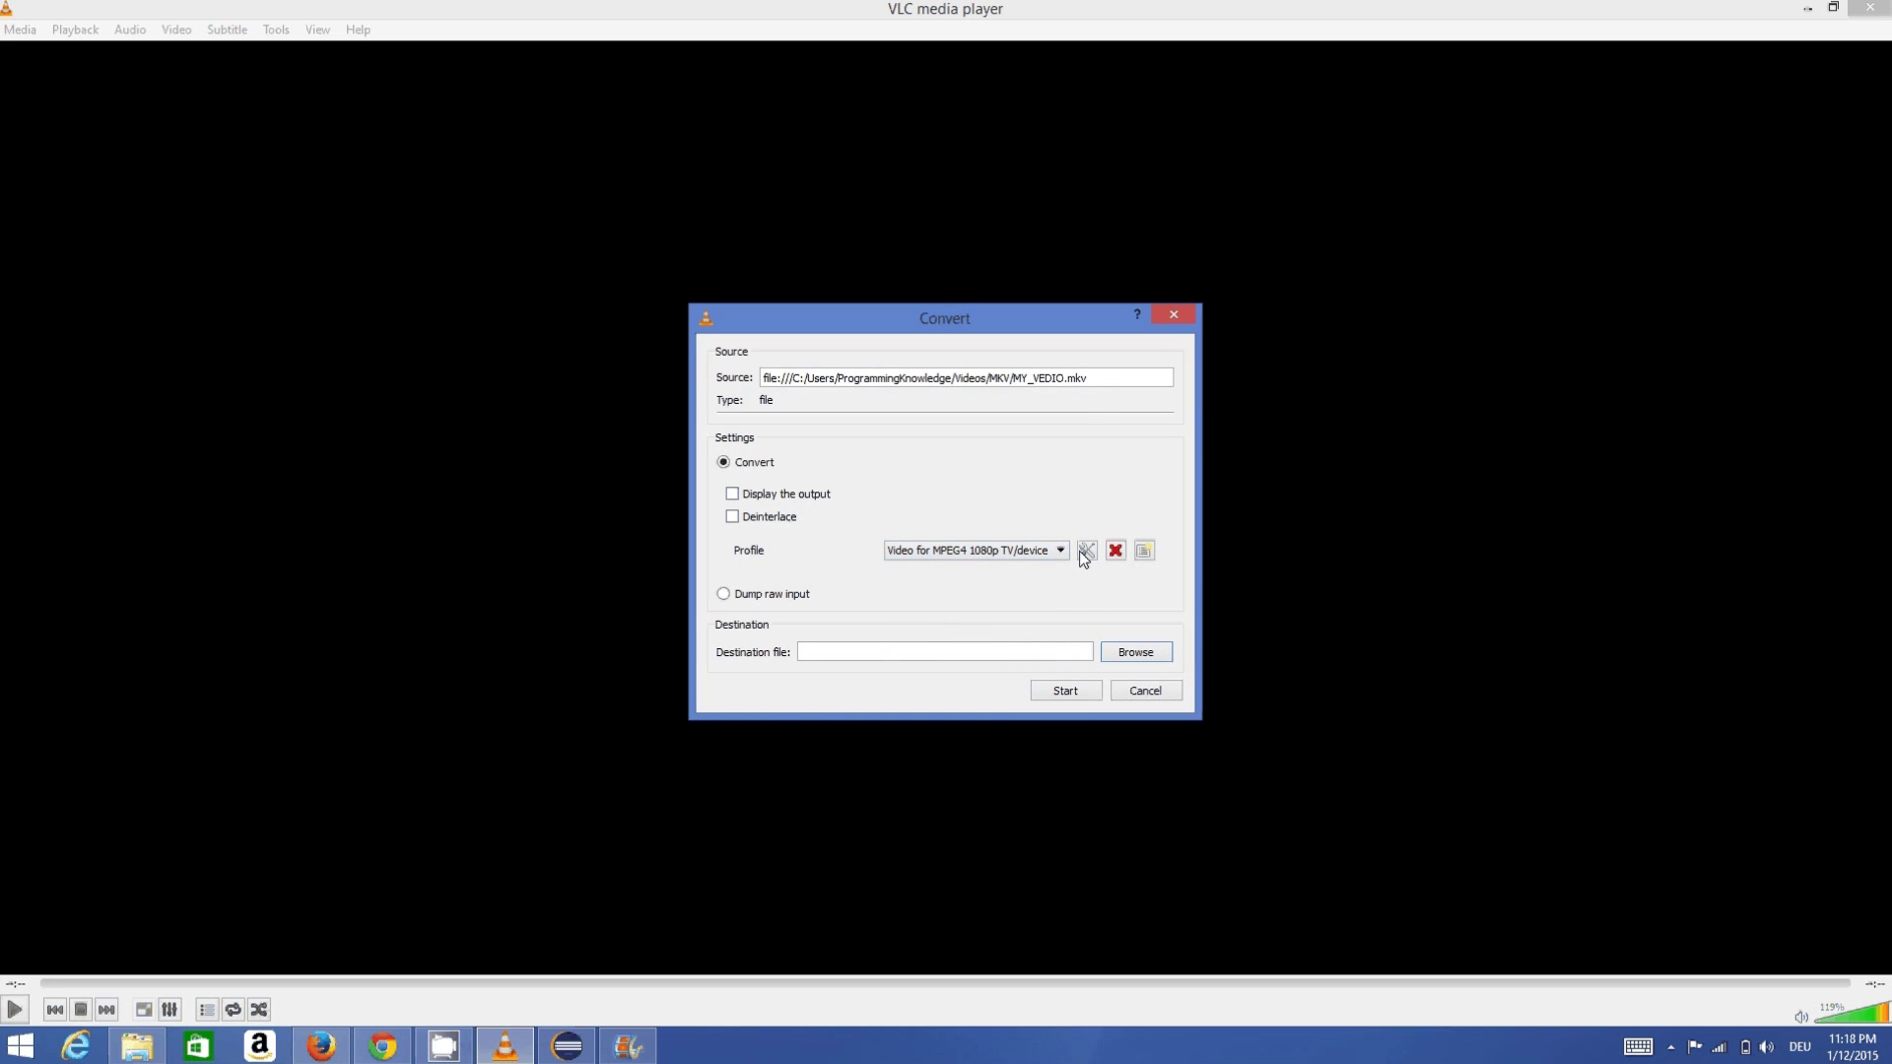
left_click(1084, 555)
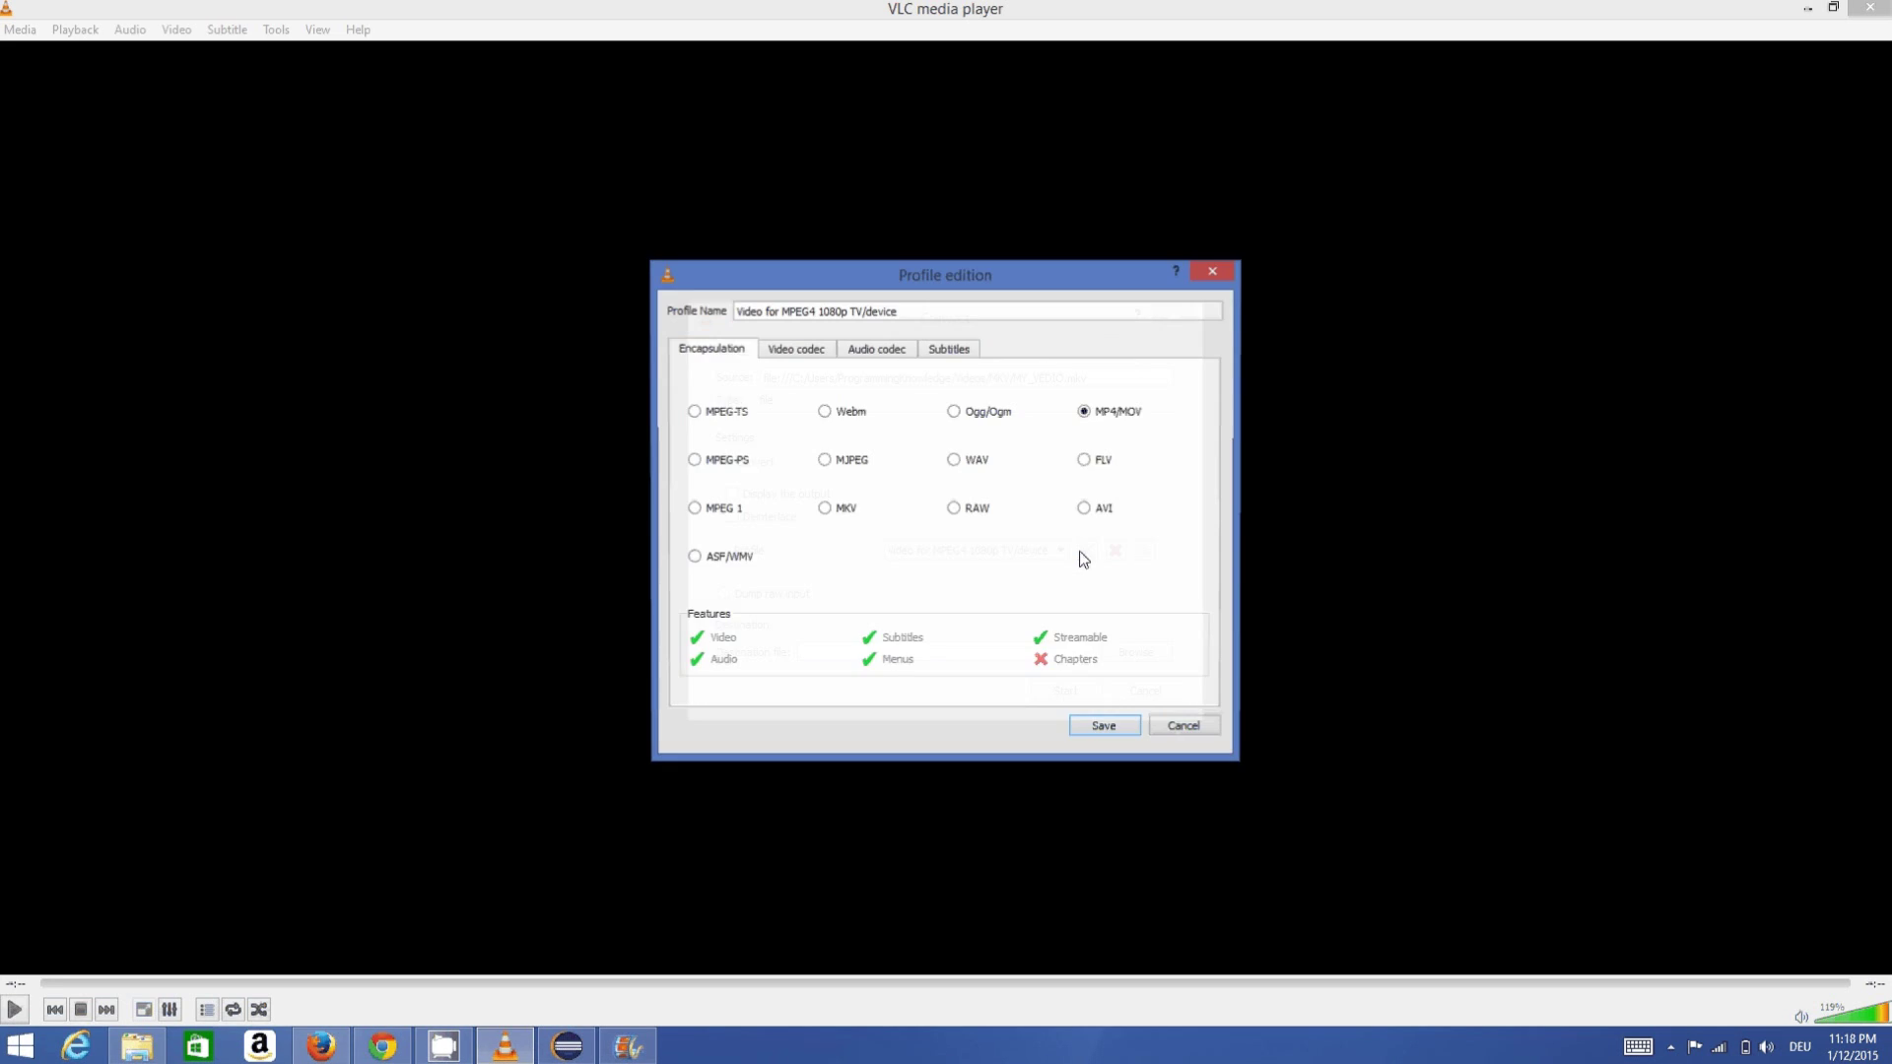
Step: Review the profile's MP4/MOV encapsulation, video, audio and subtitle tabs, then cancel without changes
left_click(1181, 727)
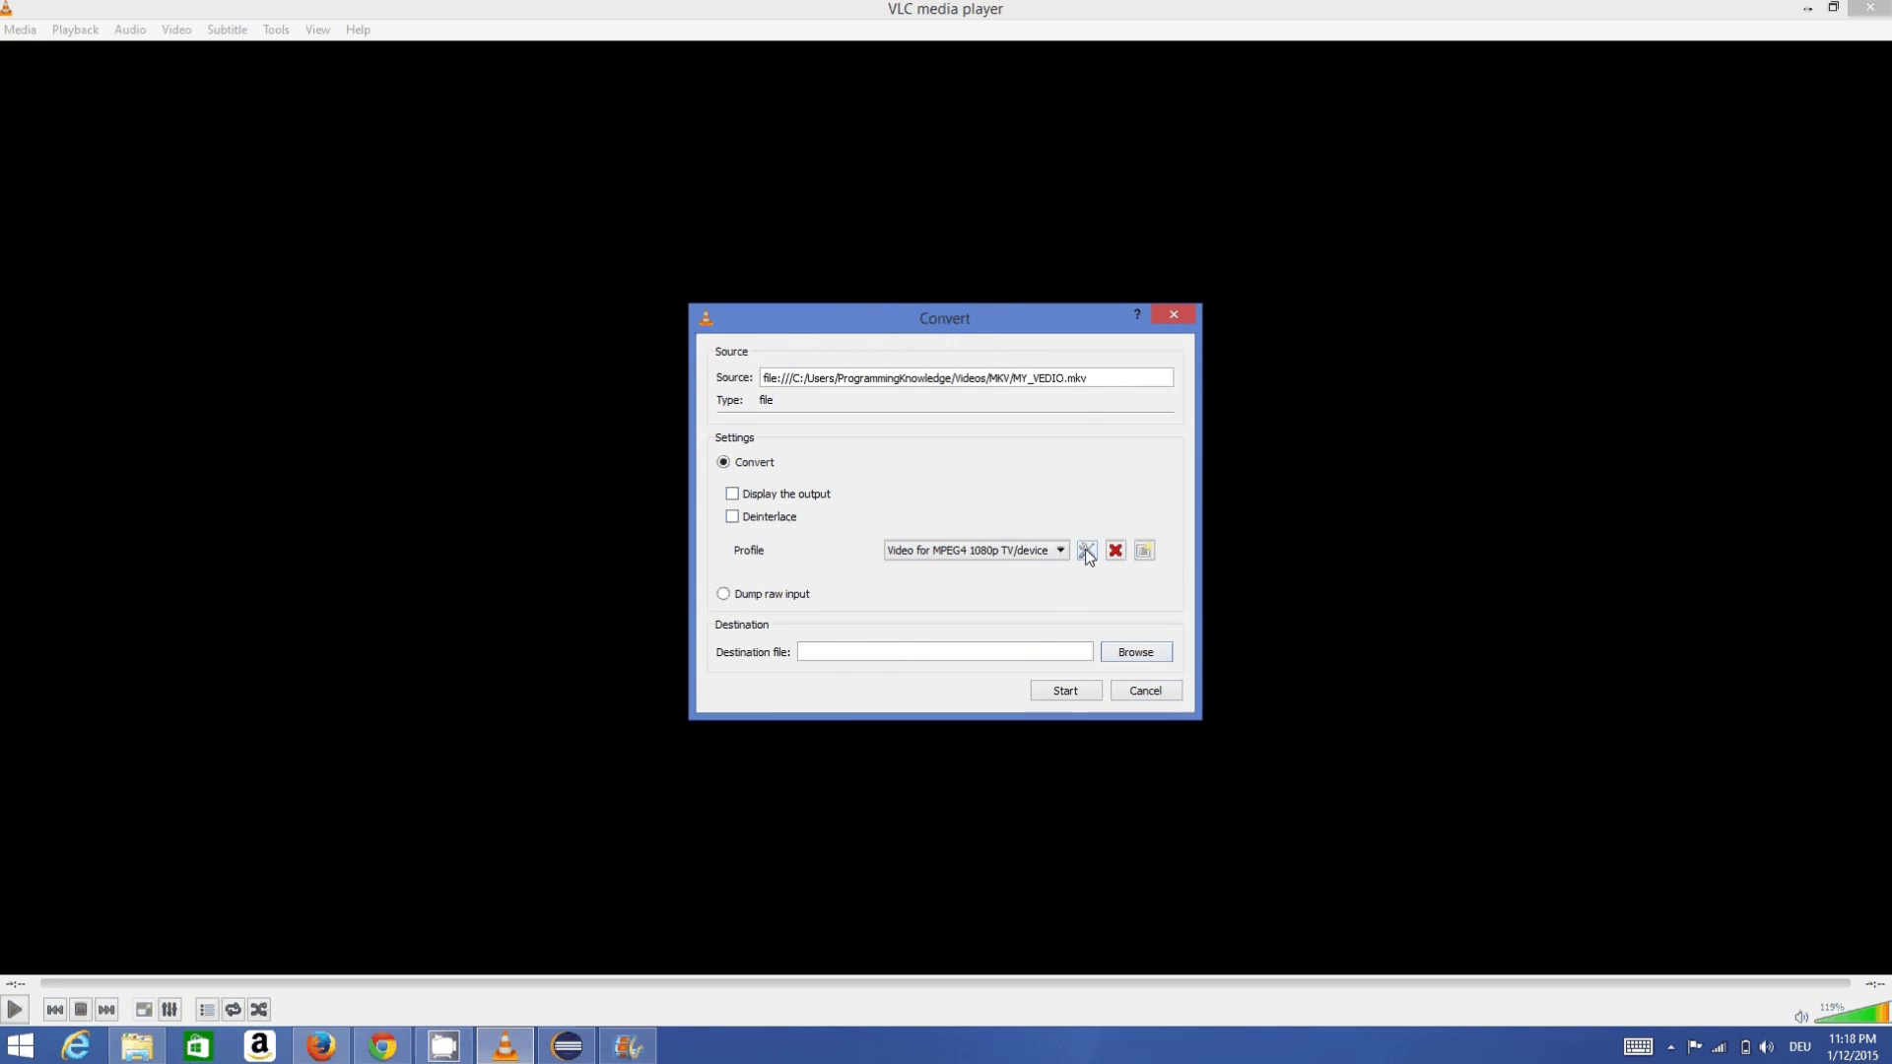
left_click(1087, 553)
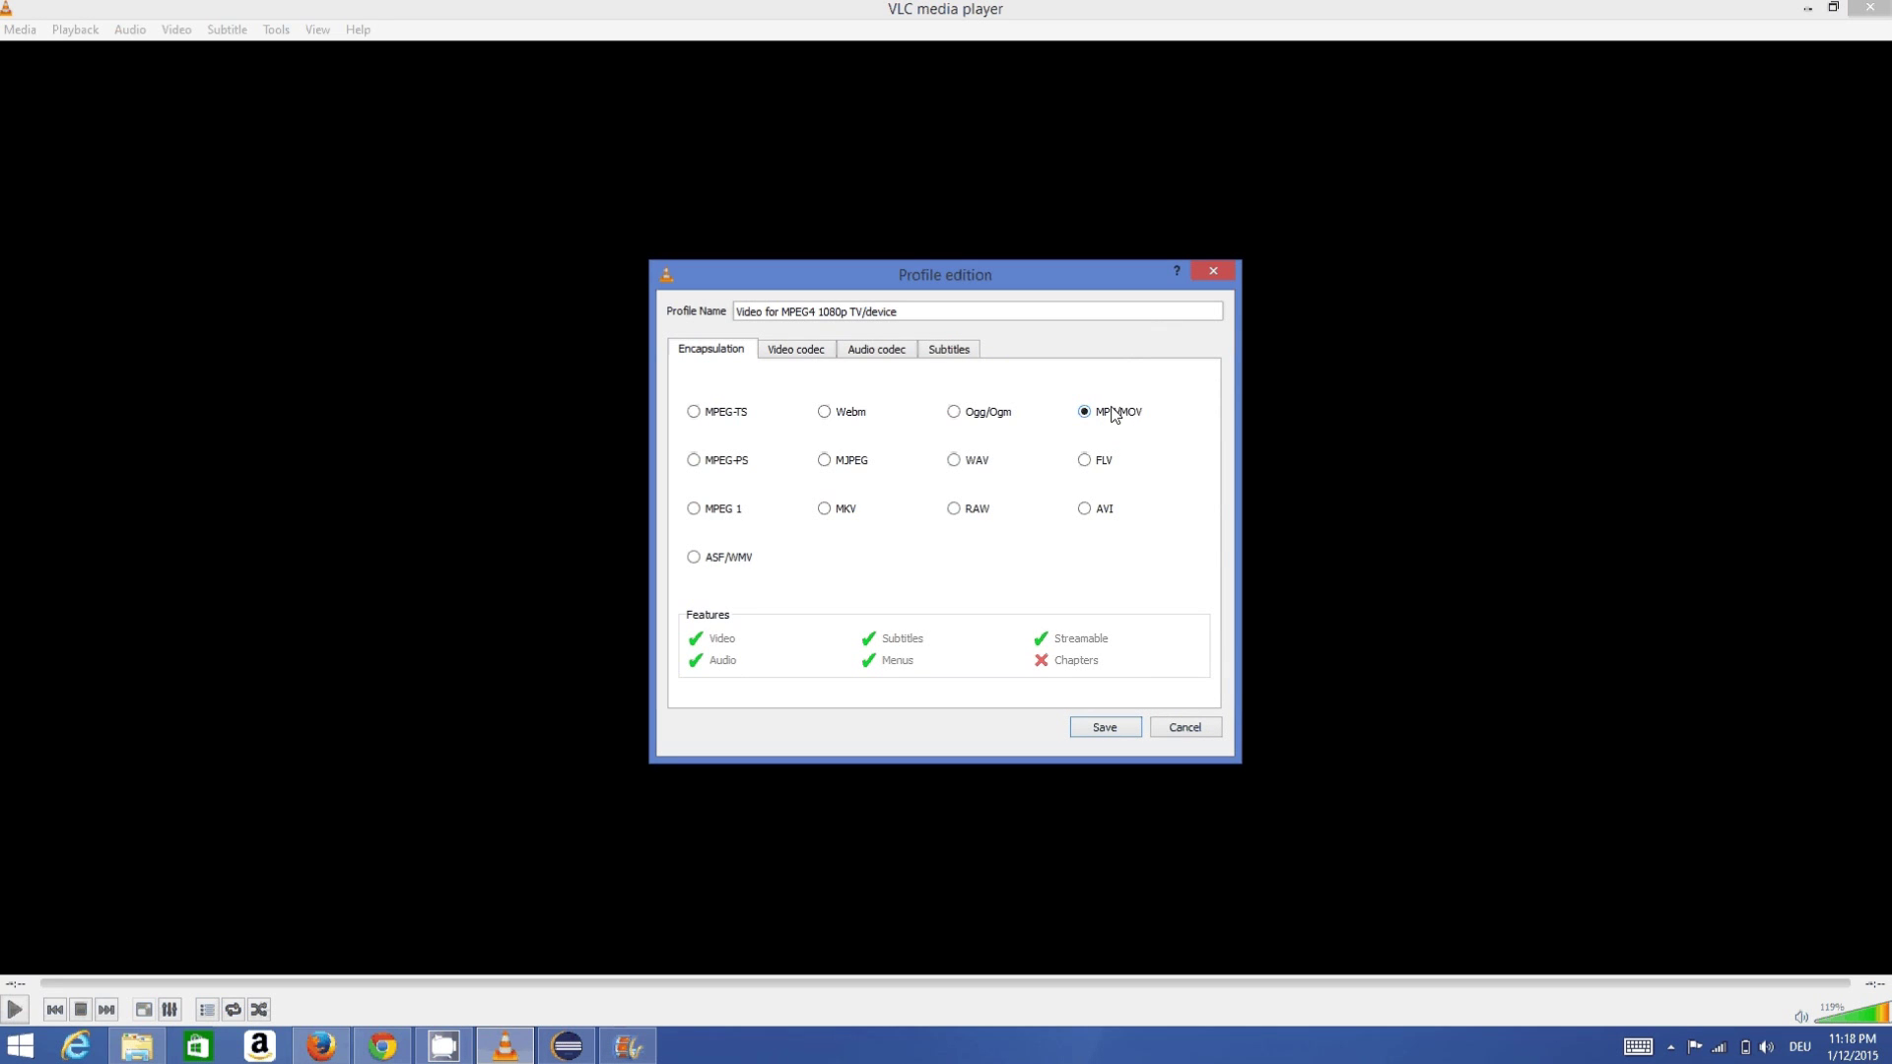
left_click(800, 357)
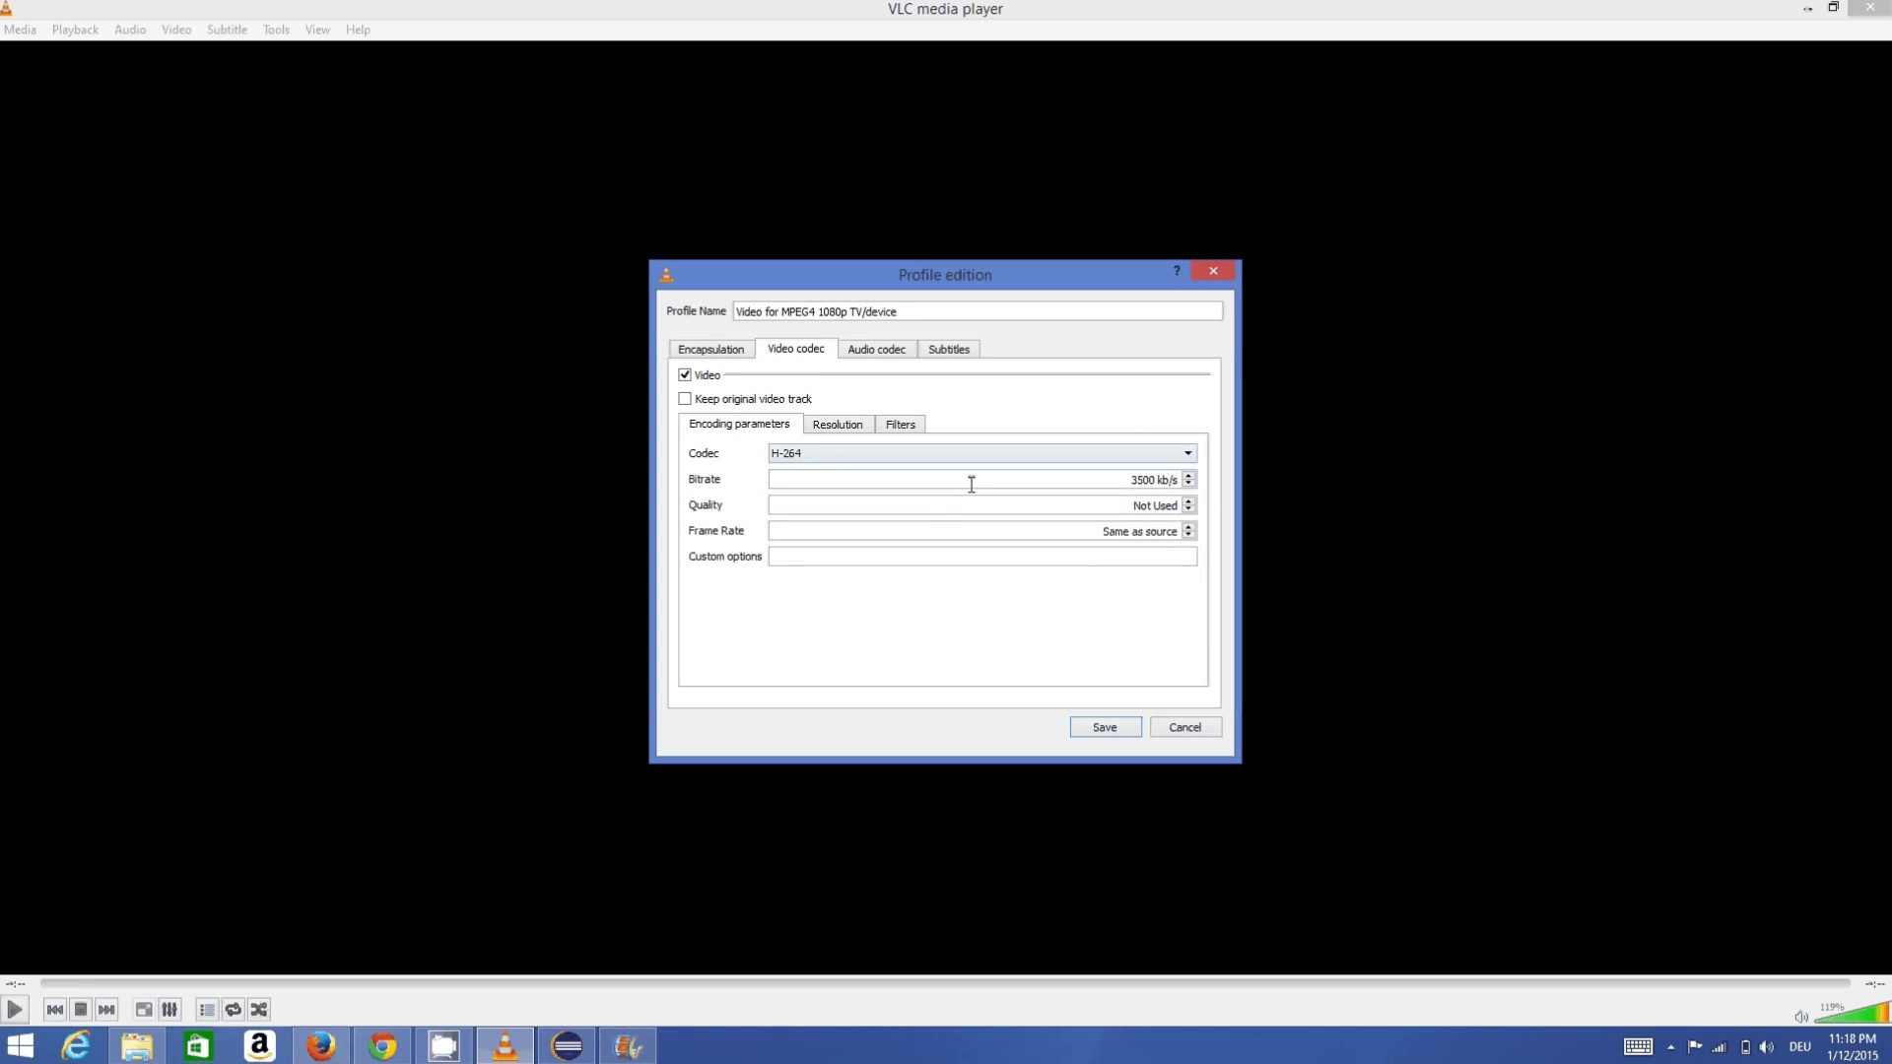
left_click(884, 354)
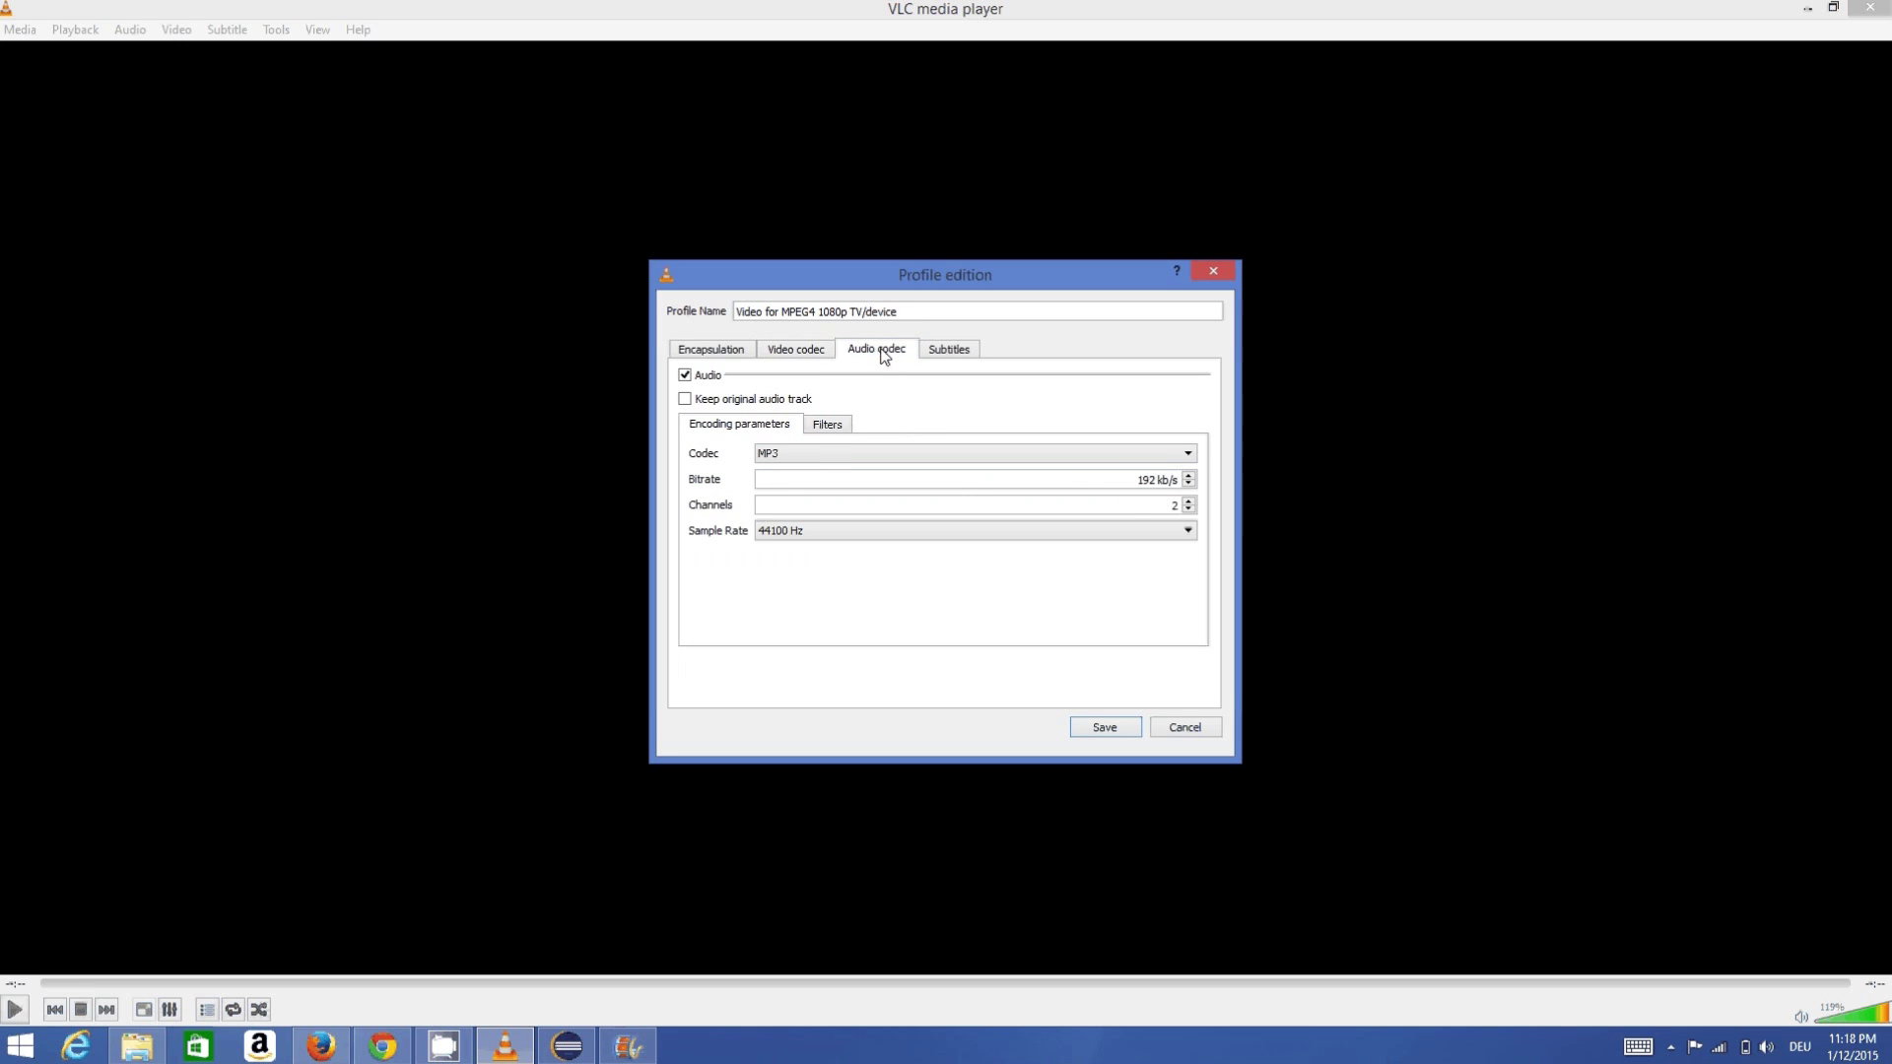
left_click(945, 356)
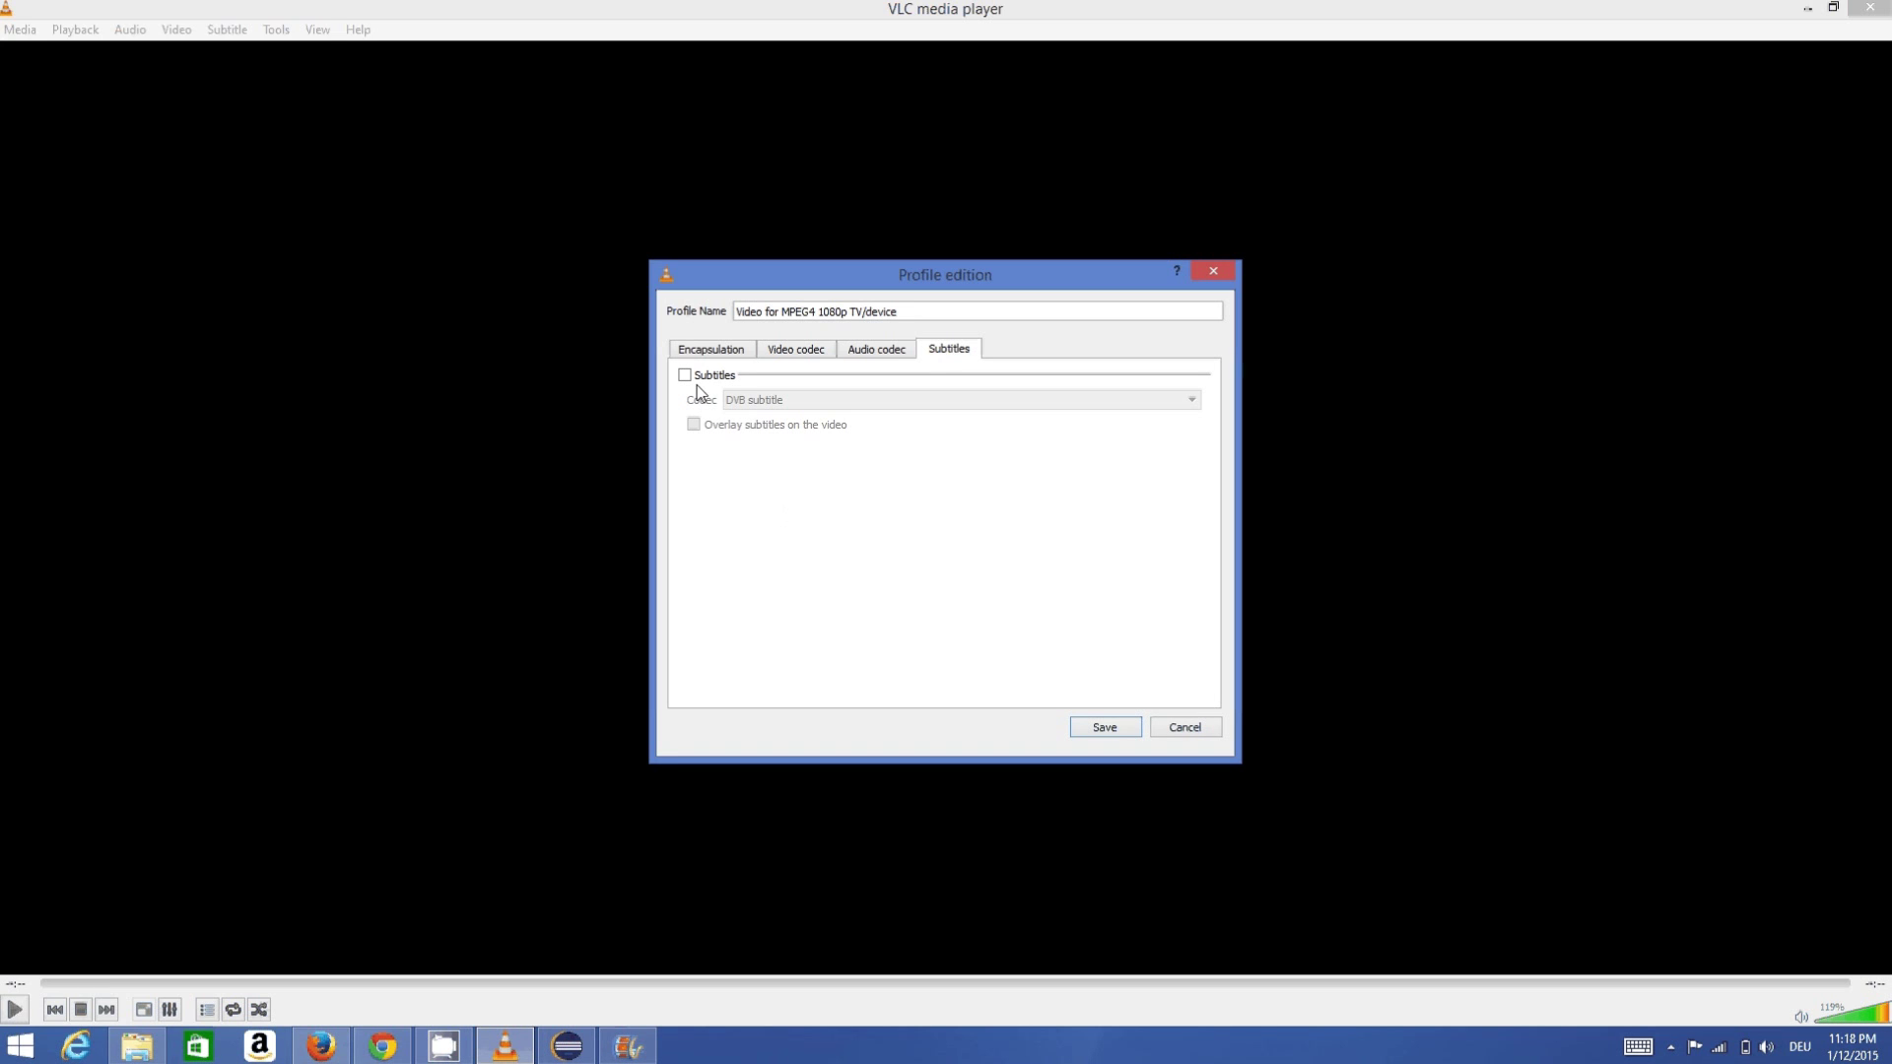
left_click(1180, 727)
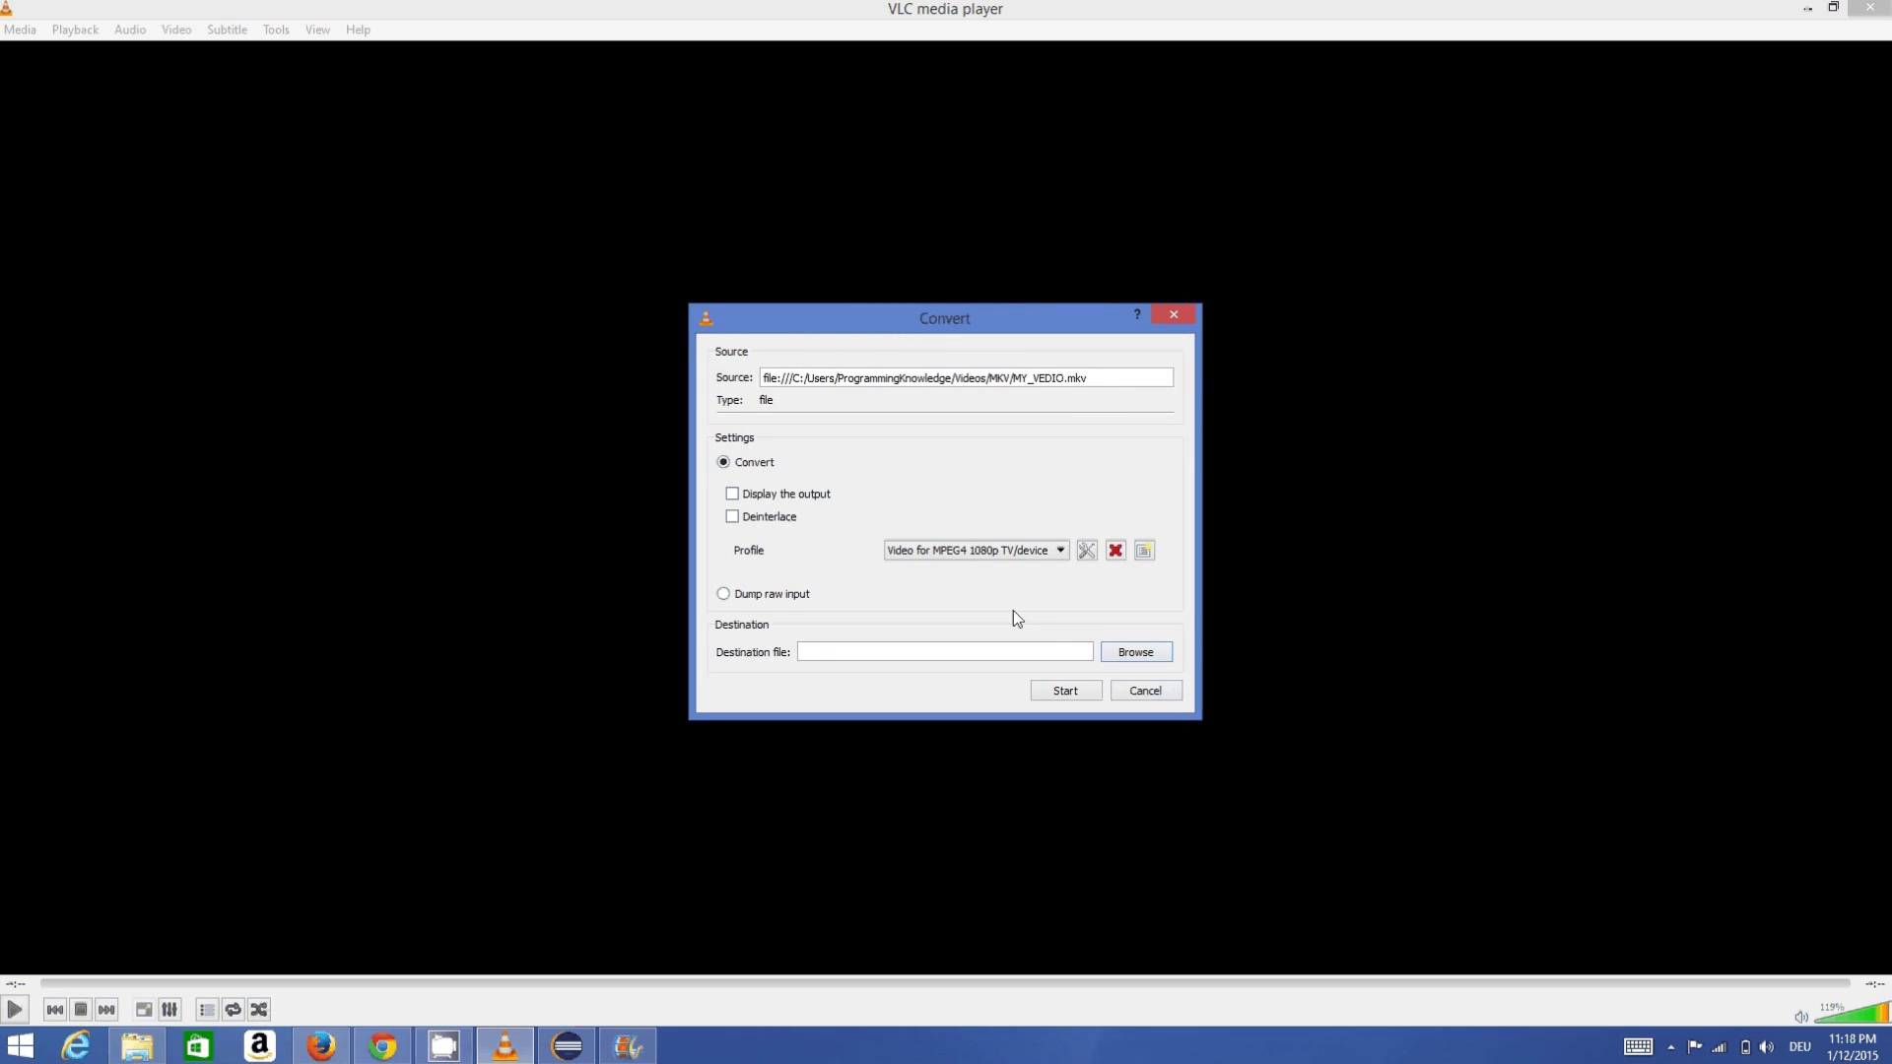
left_click(918, 650)
Step: Set the destination to the MKV folder with file name My_MKV_VIDEO.mp4 and confirm
left_click(1133, 657)
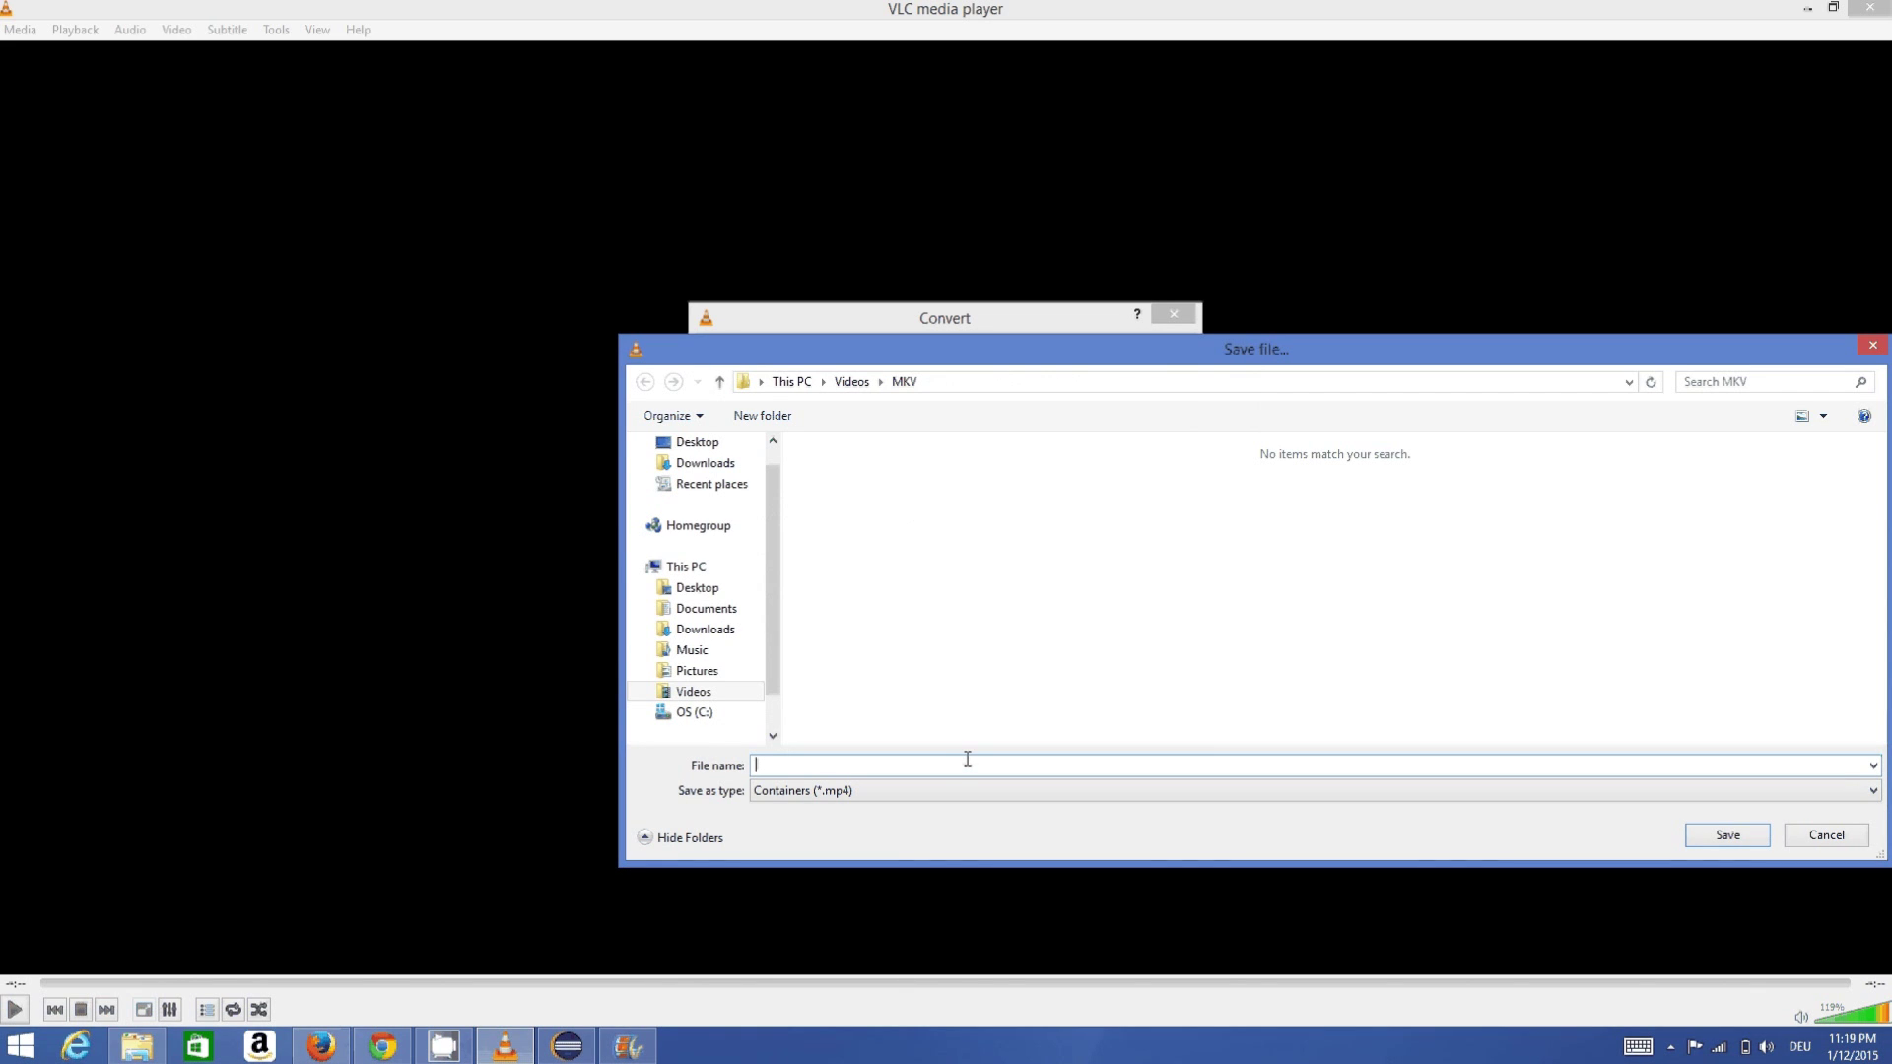
type("My")
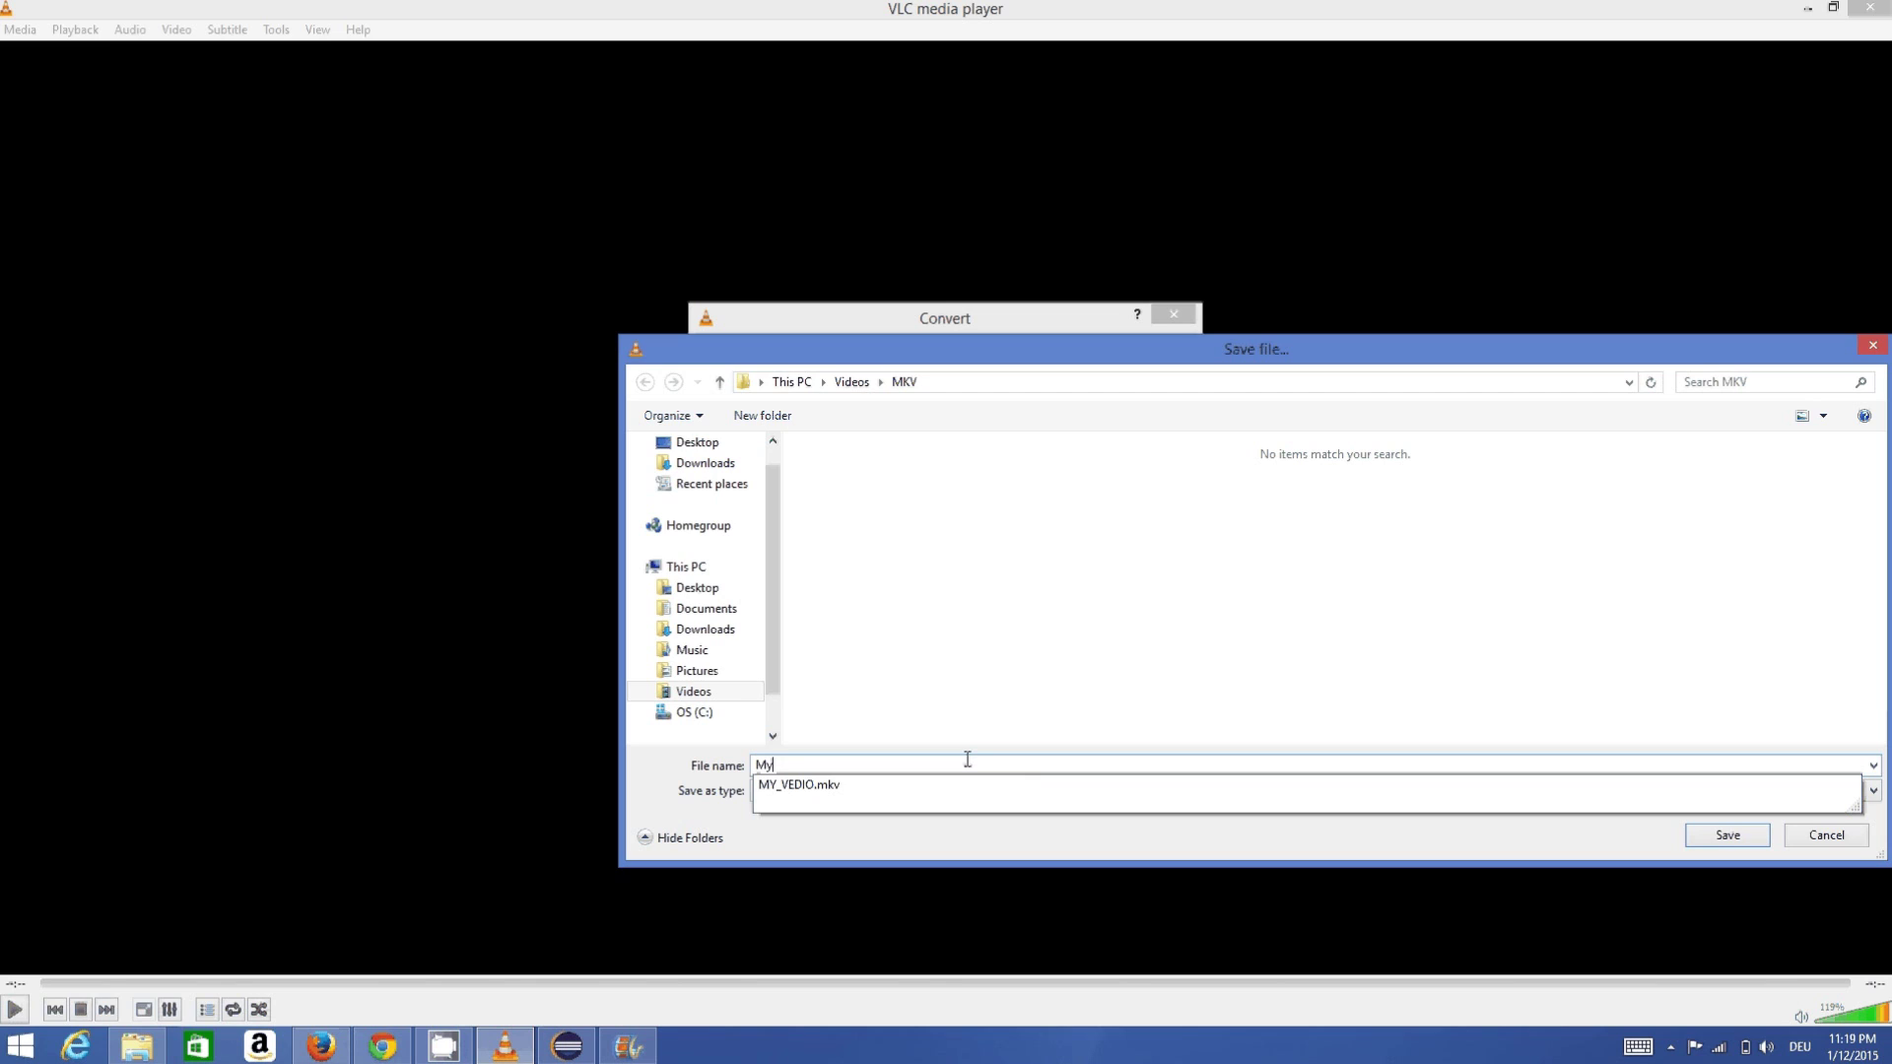
type("_")
type("MV")
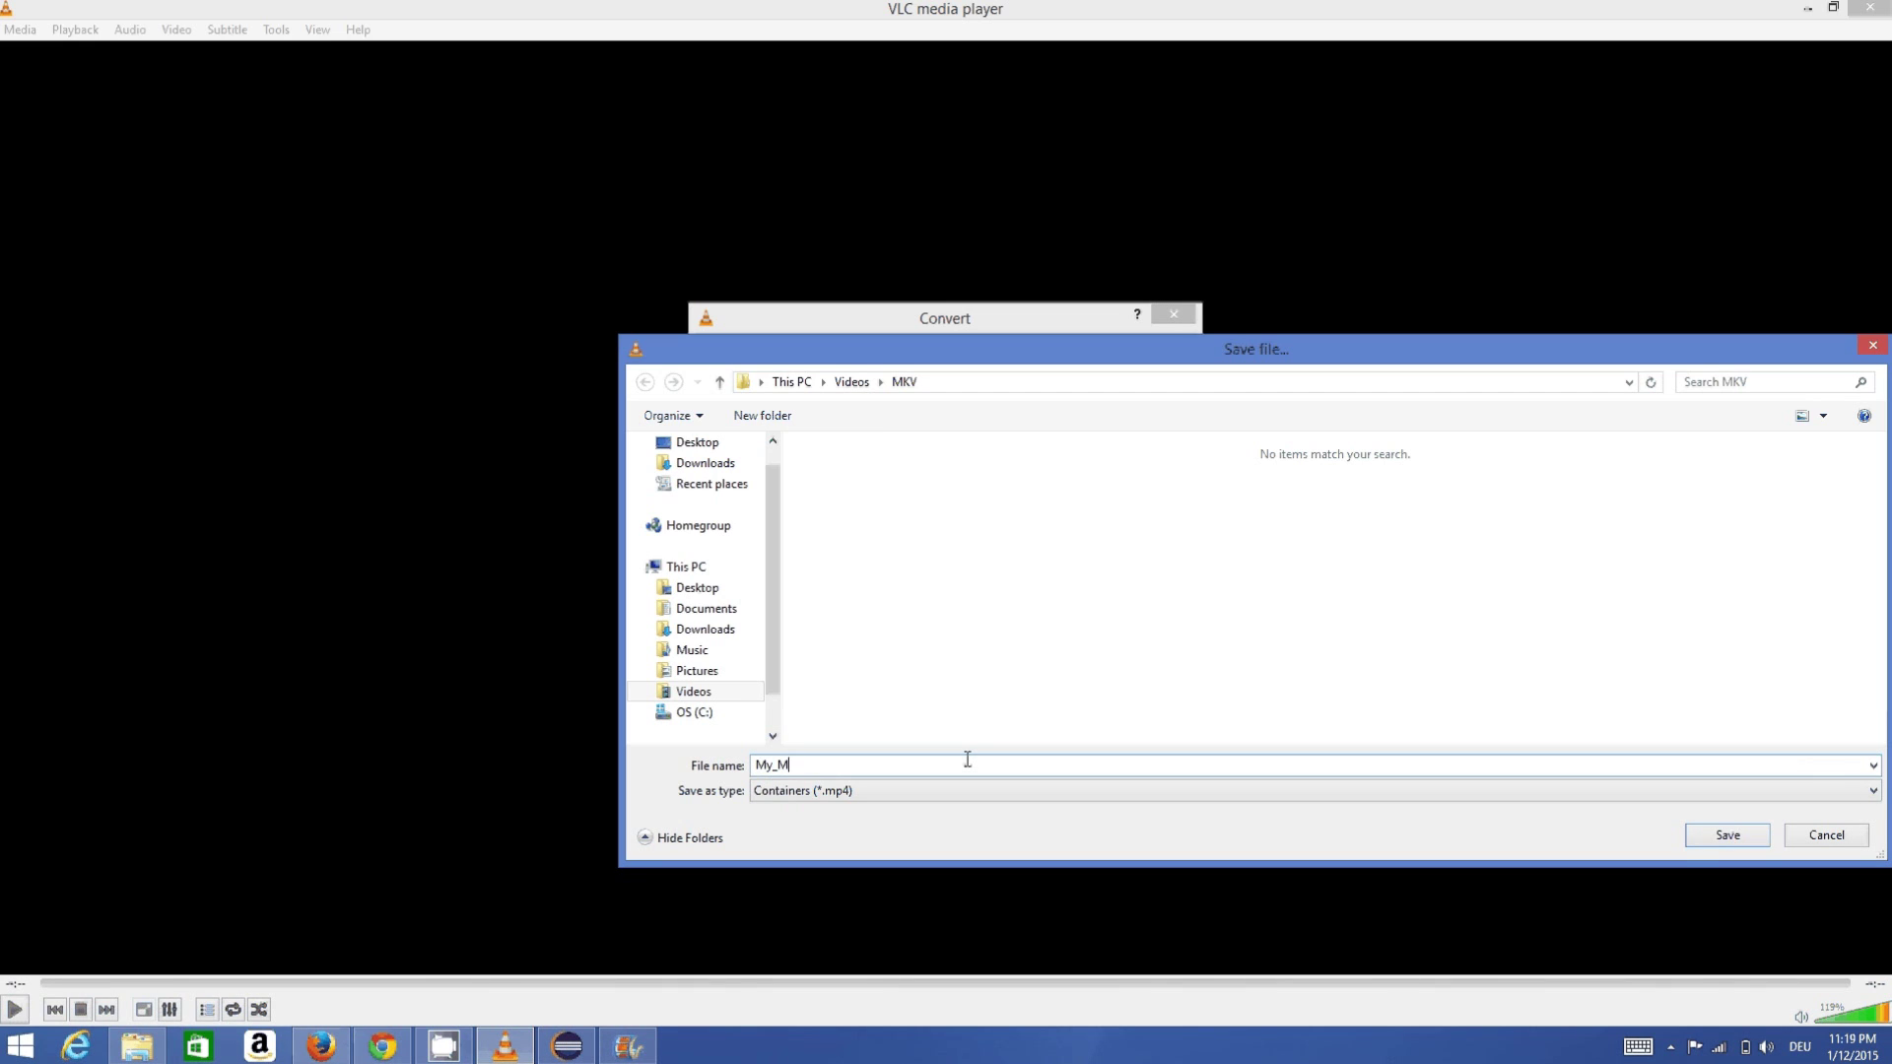
key("BackSpace")
type("KV_VI")
type("DEO")
type("mp")
left_click_drag(907, 769, 843, 766)
double_click(884, 765)
left_click(885, 764)
left_click_drag(885, 761, 842, 761)
left_click(1726, 836)
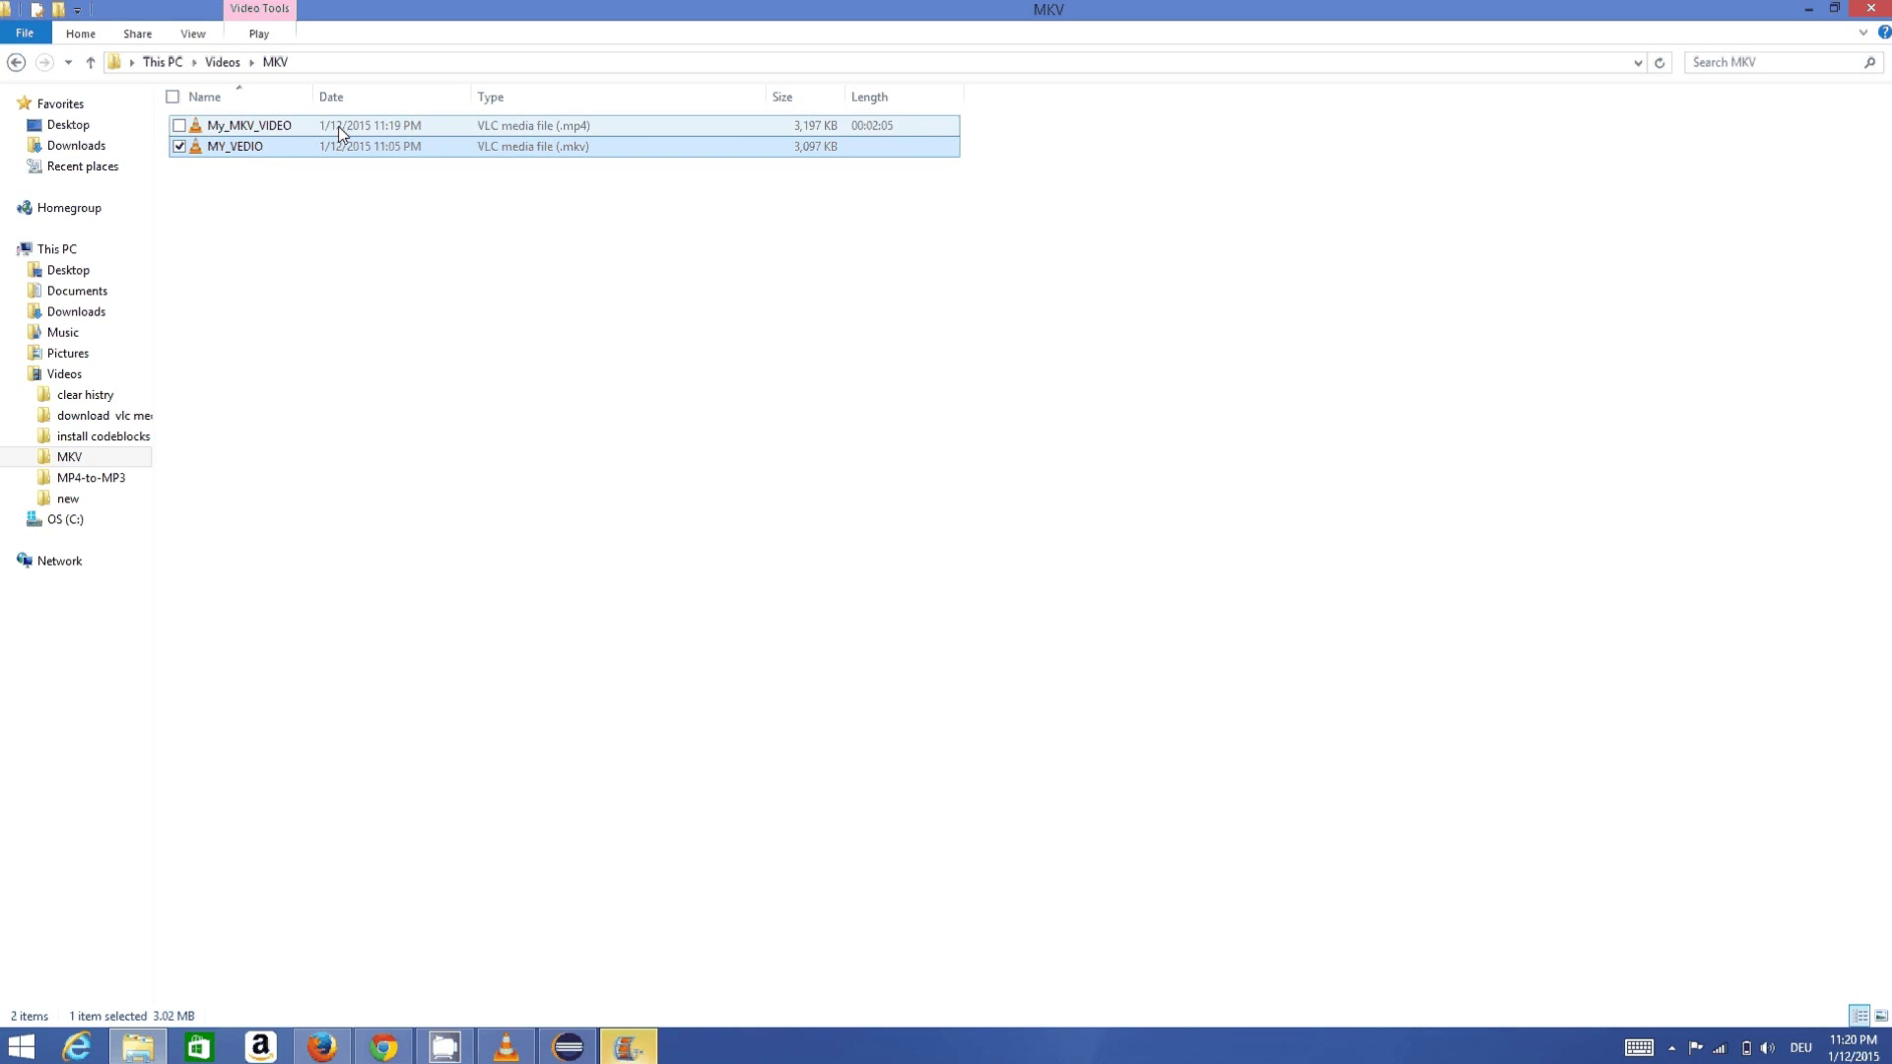
left_click(422, 133)
right_click(421, 132)
left_click(272, 583)
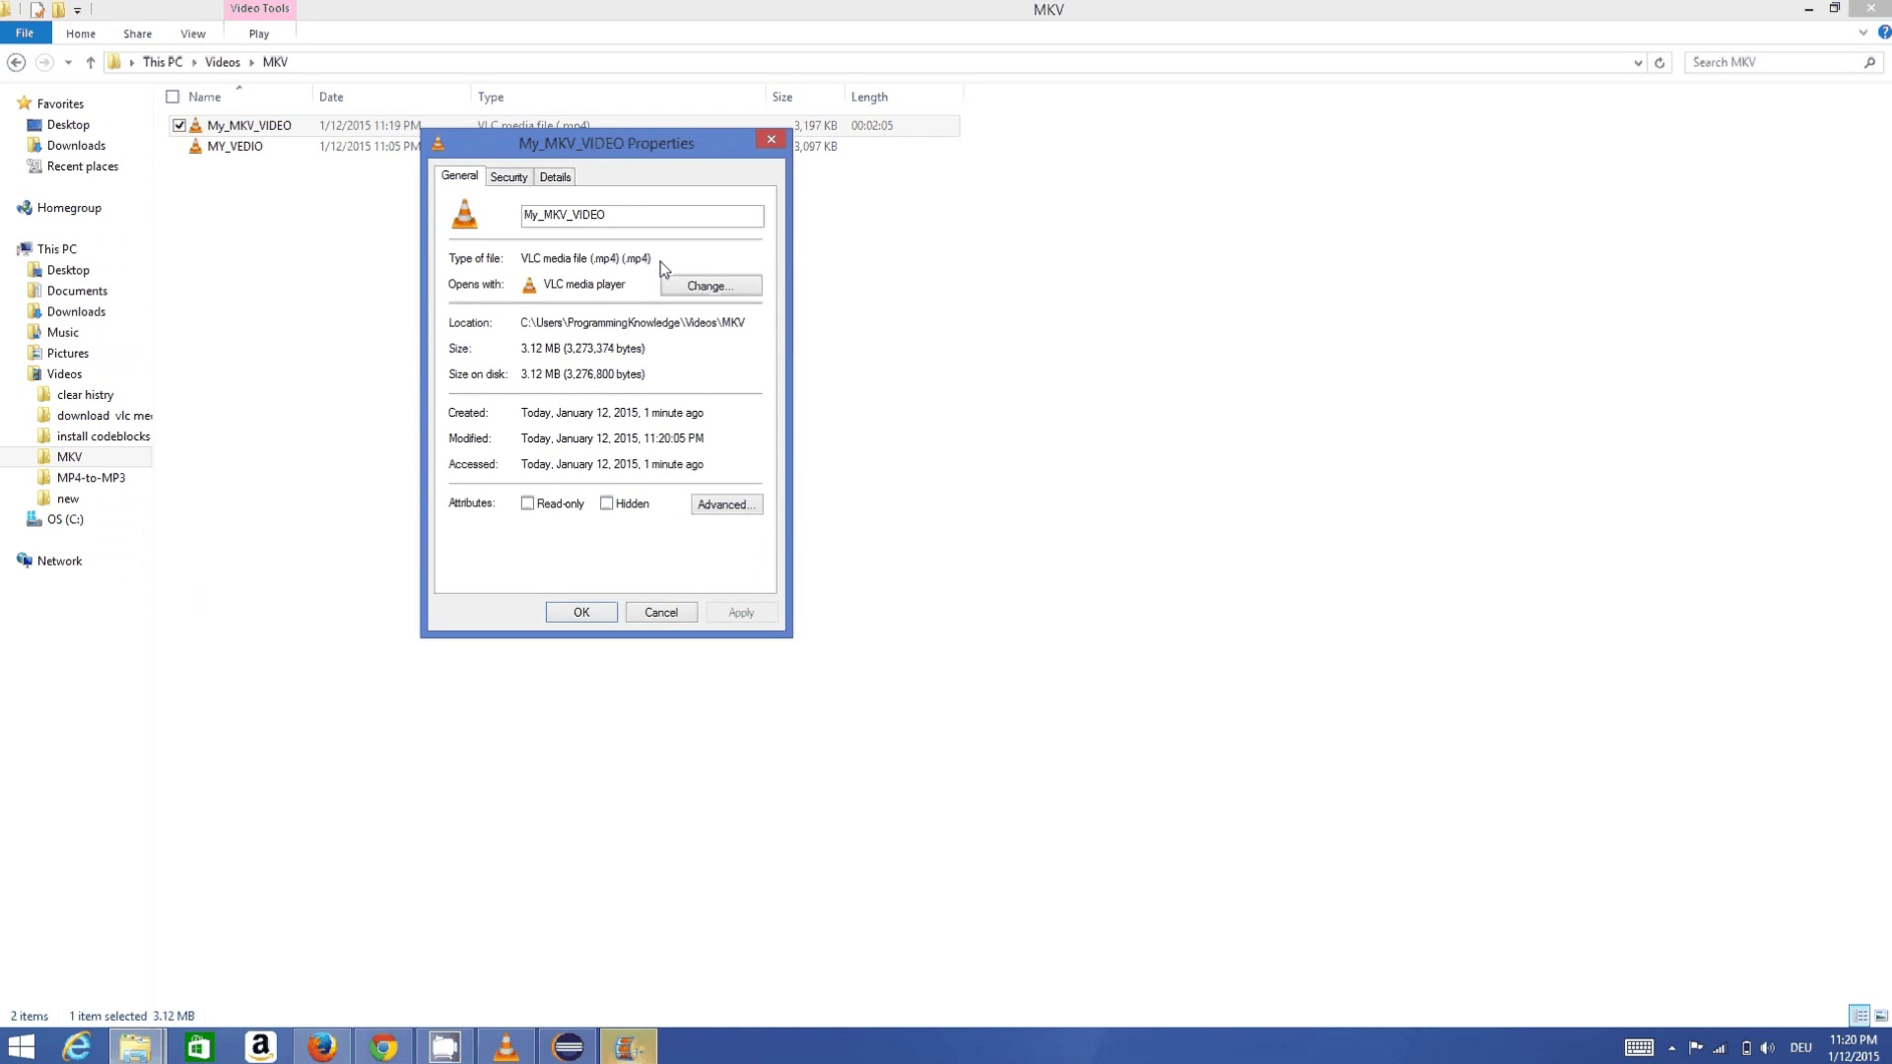
left_click(663, 614)
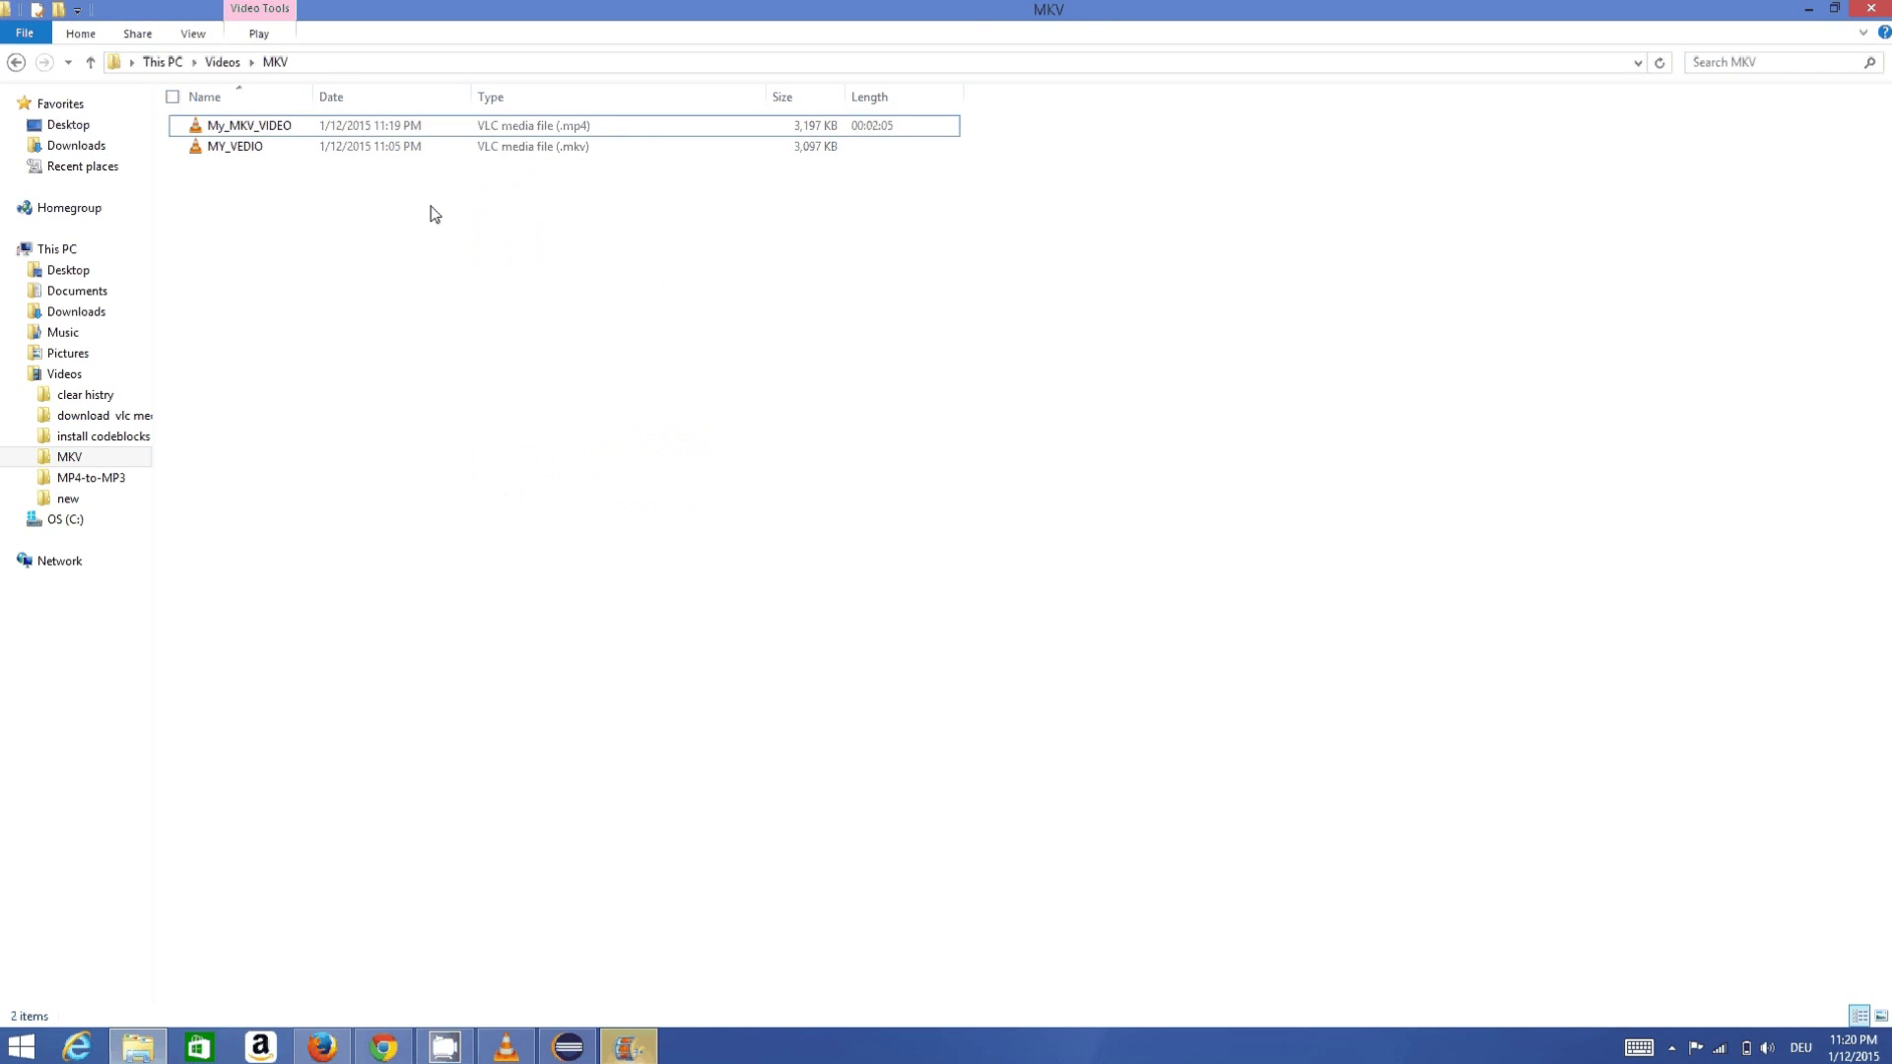
right_click(357, 126)
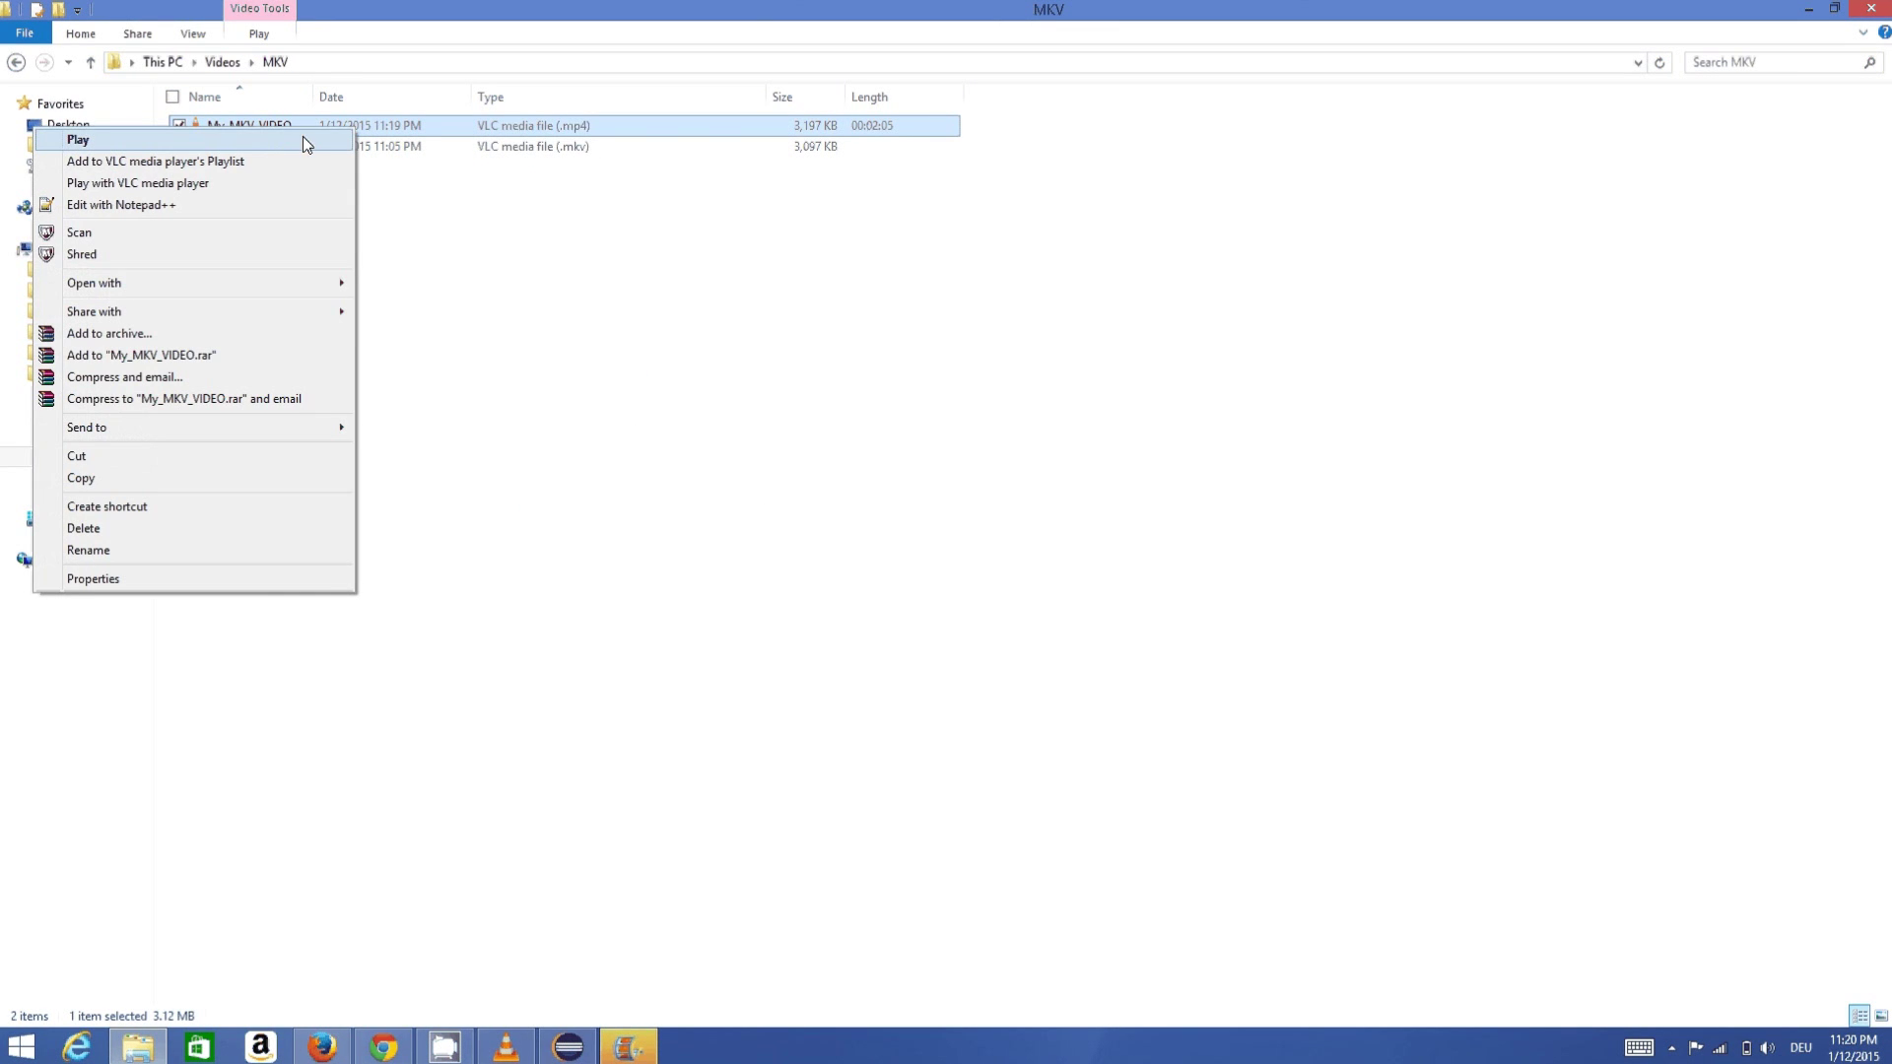
left_click(303, 138)
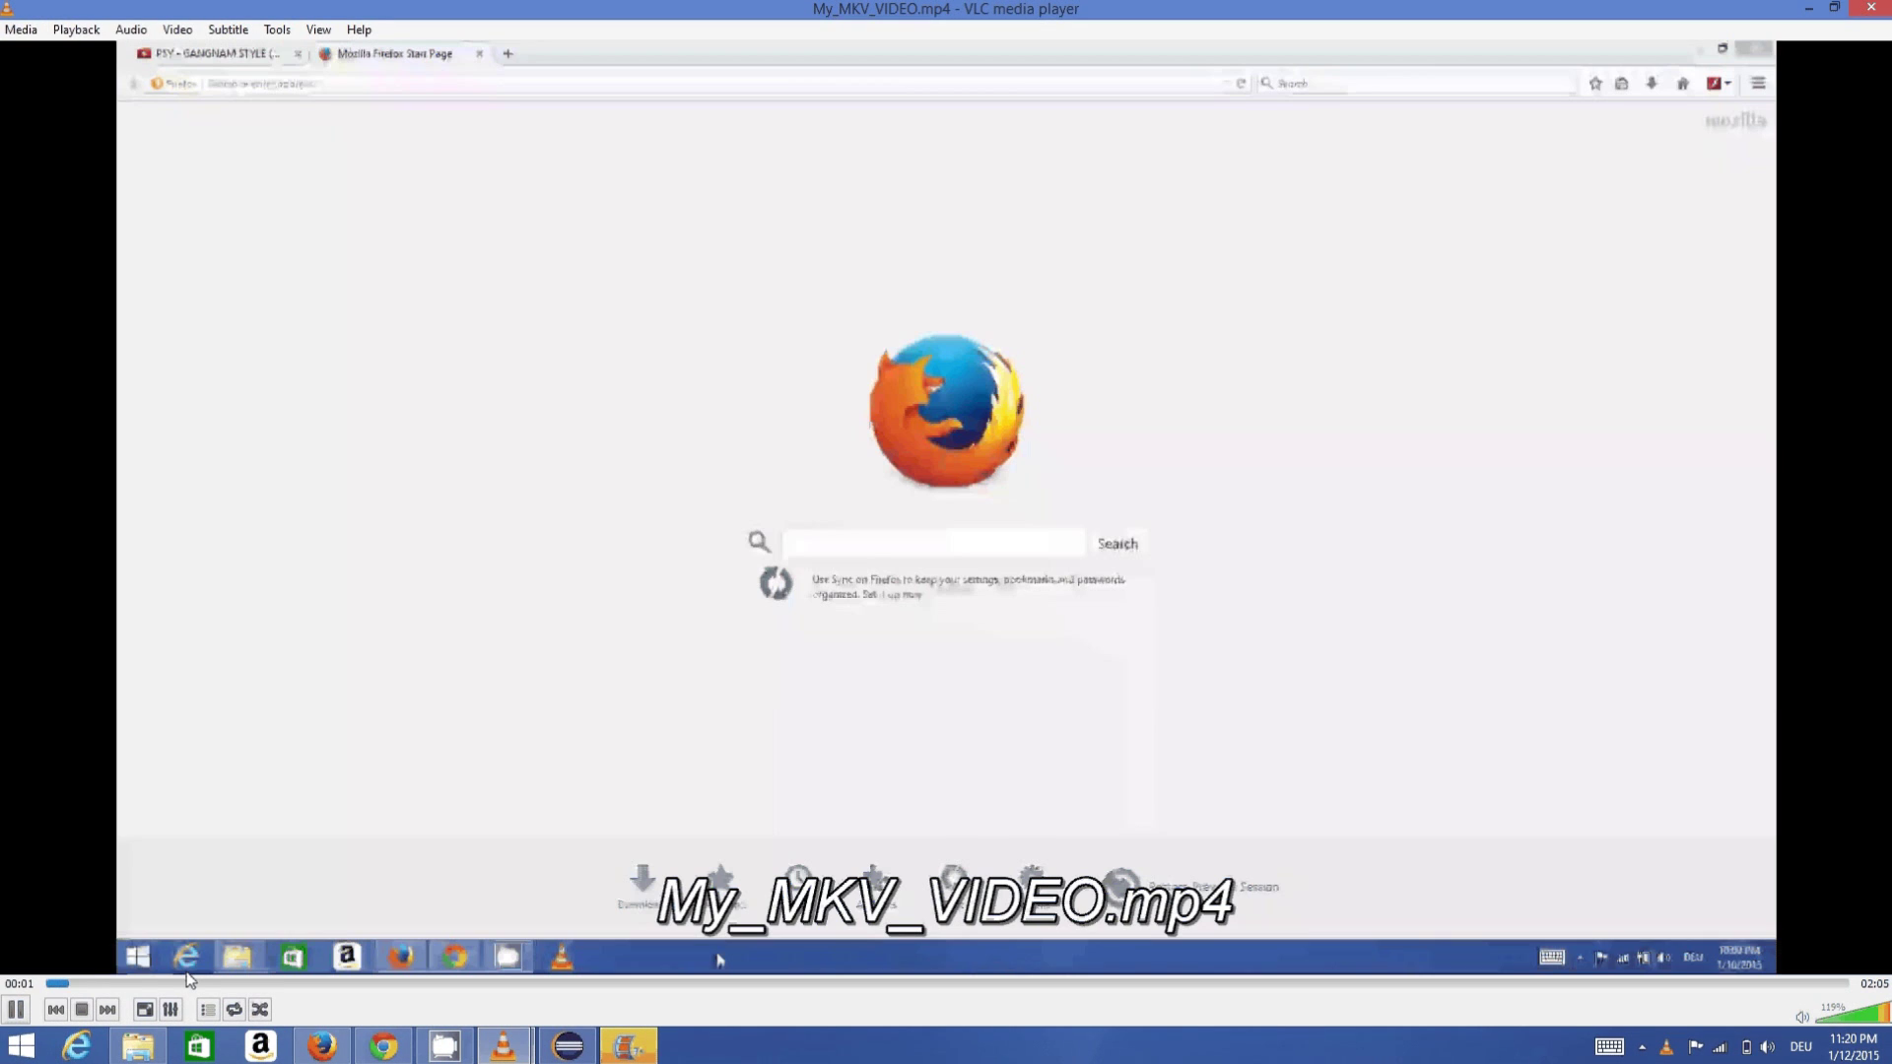
left_click(188, 983)
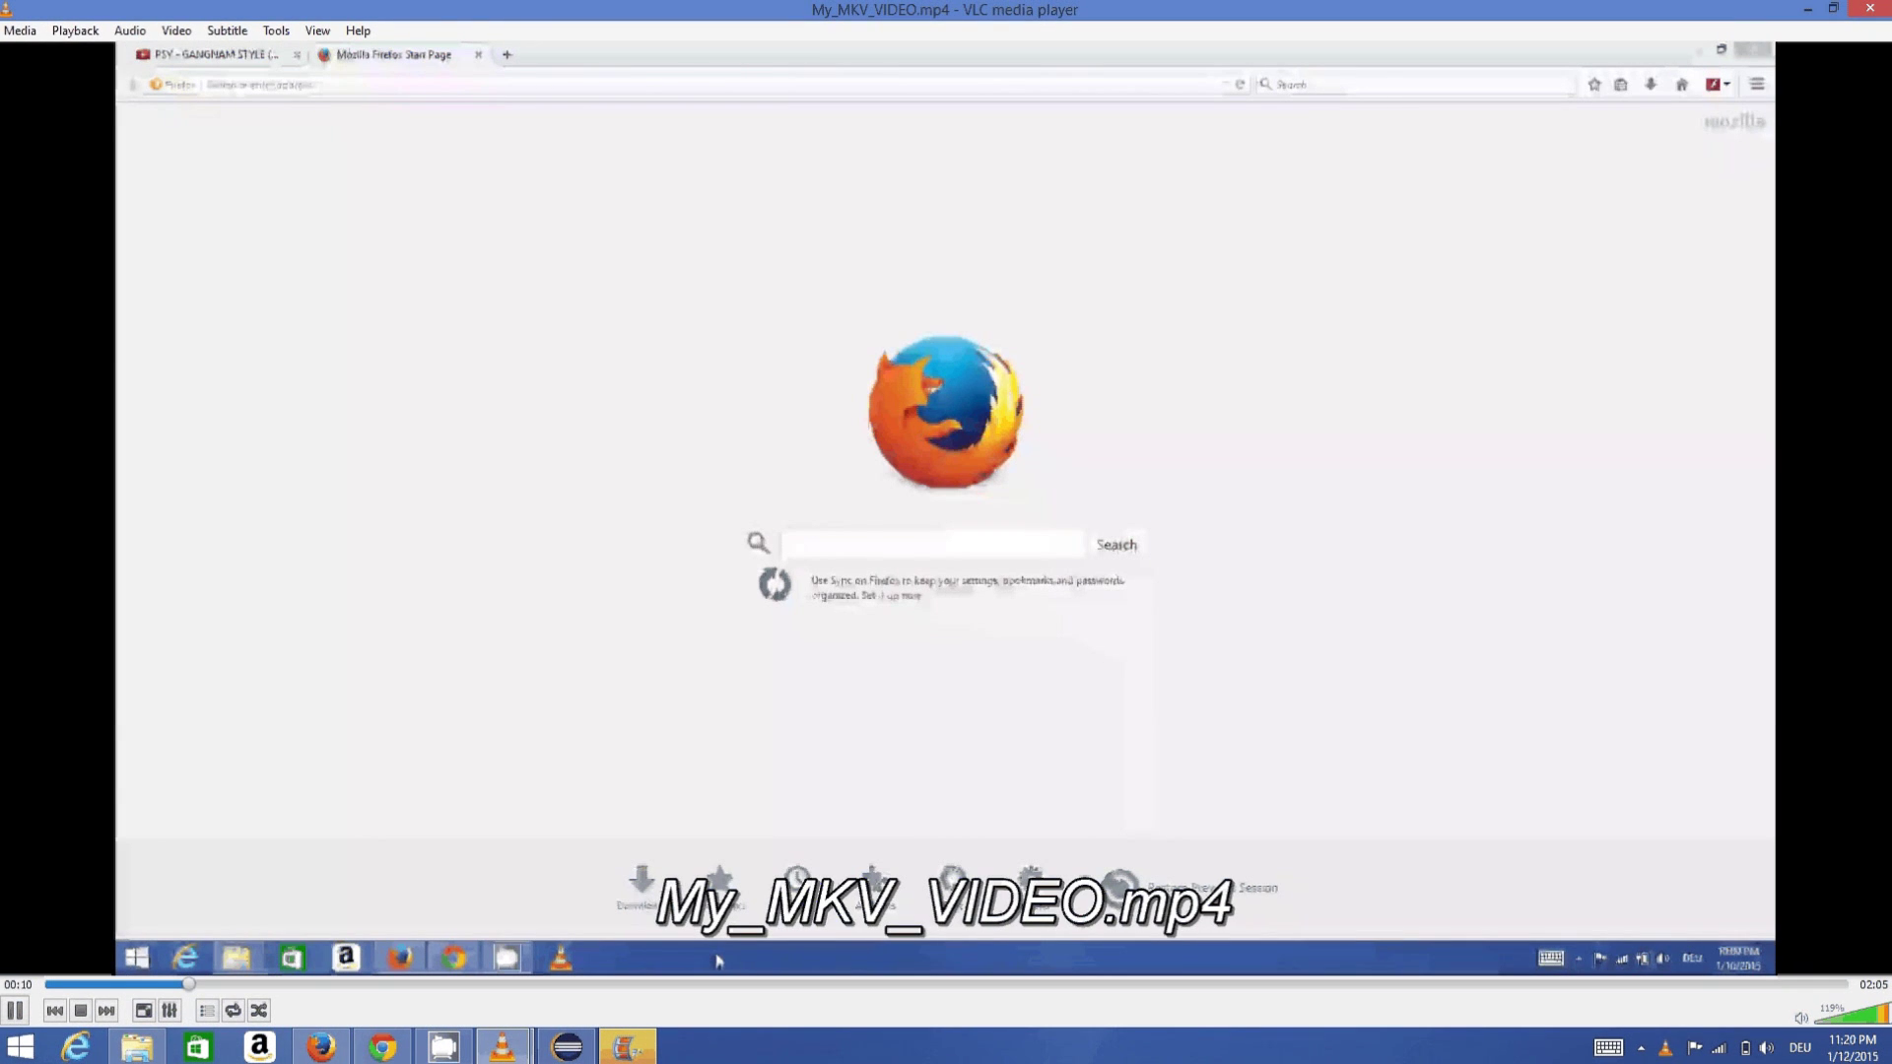
left_click(1854, 10)
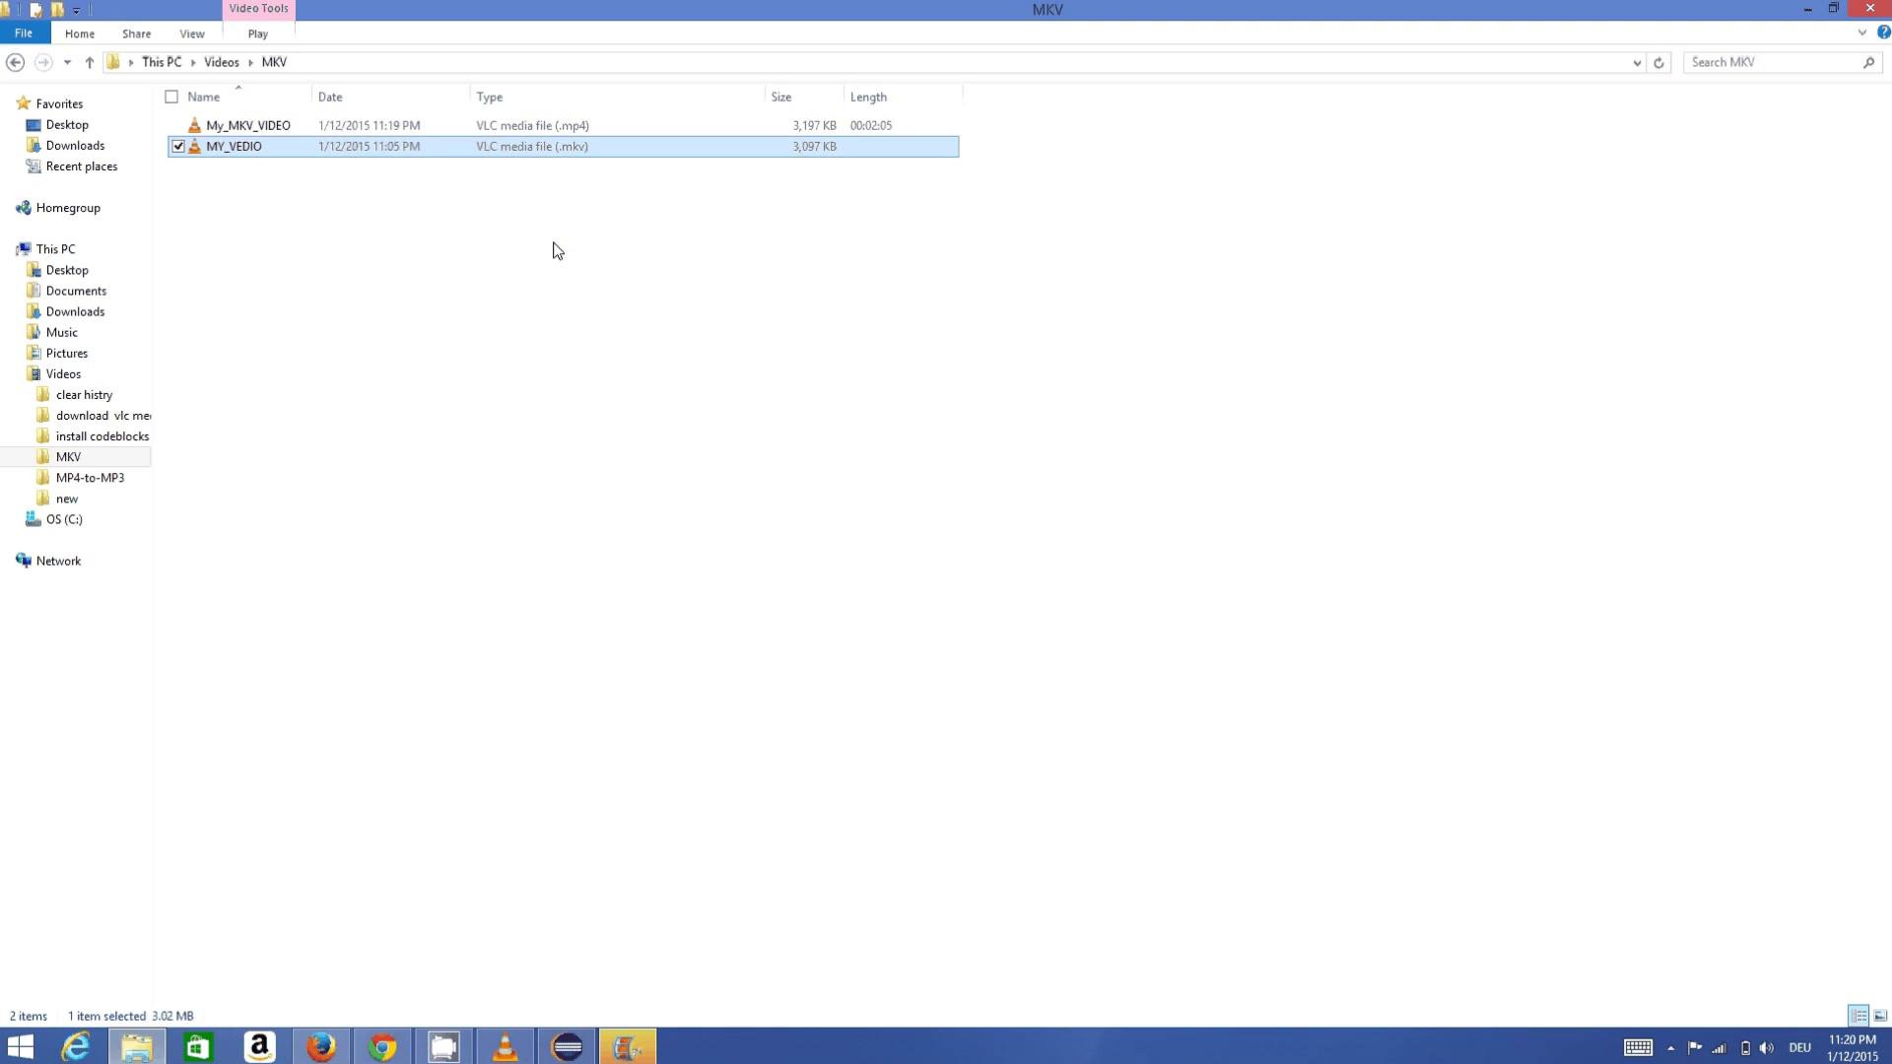
left_click(774, 1059)
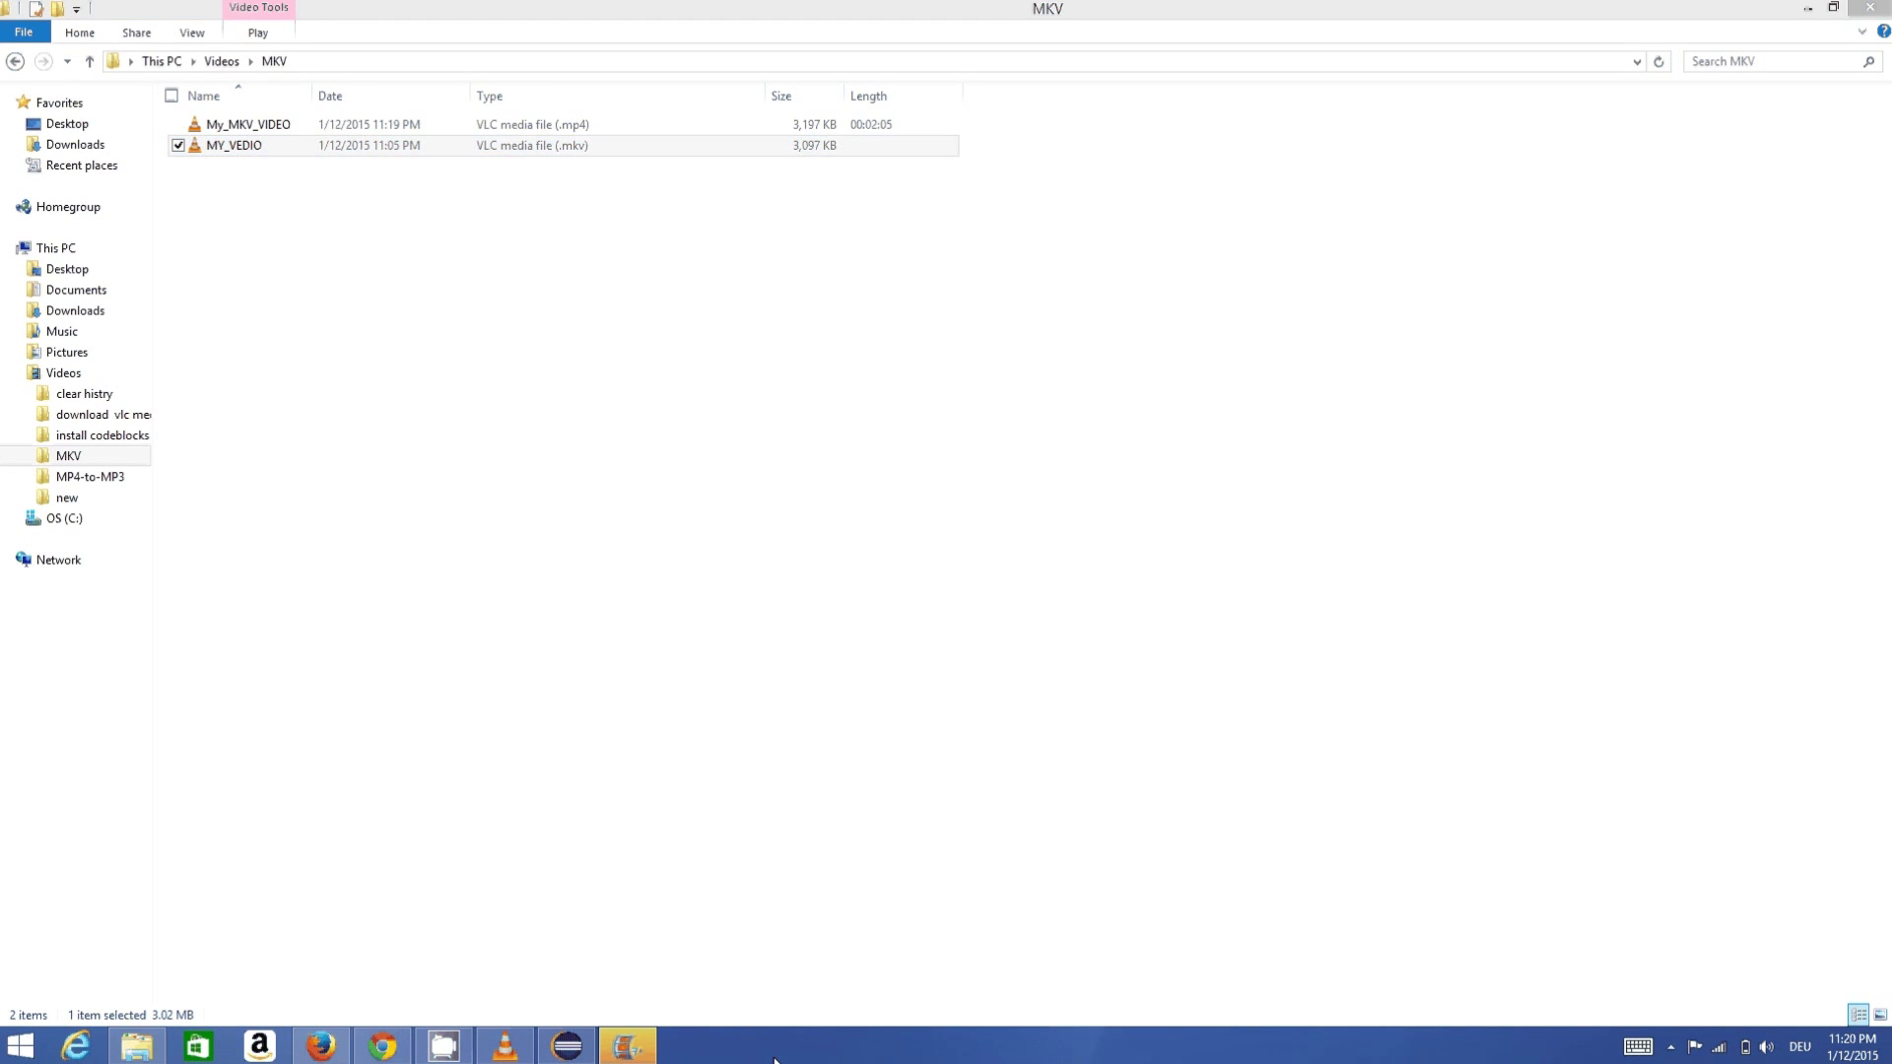